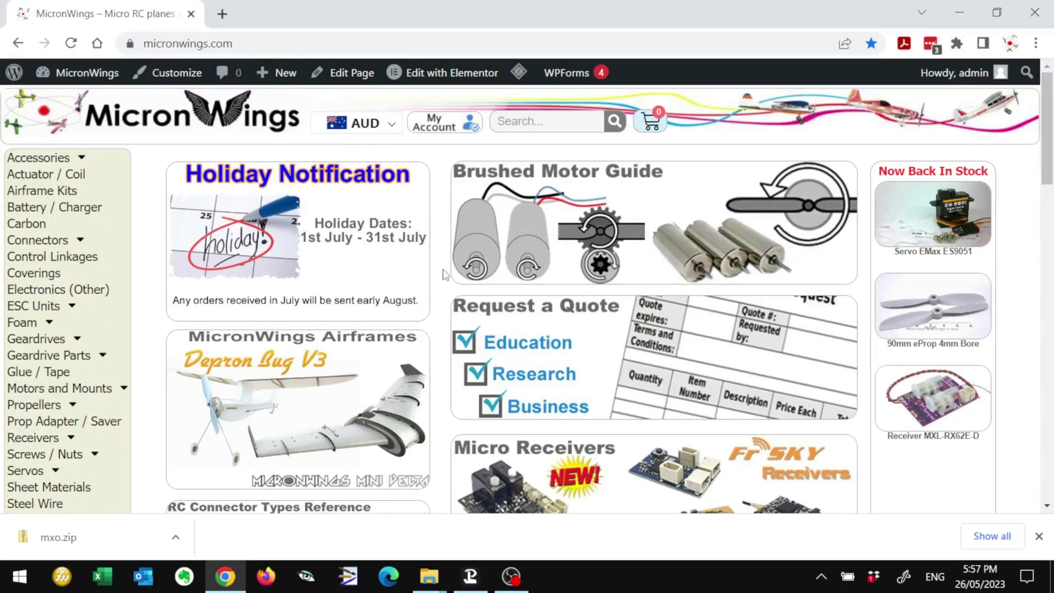
Open the Receiver Programming Tool product page from the Receivers category and follow its XMO Programming Tool download link.
{"action": "scroll", "coordinate": [85, 274], "scroll_direction": "down", "scroll_amount": 1}
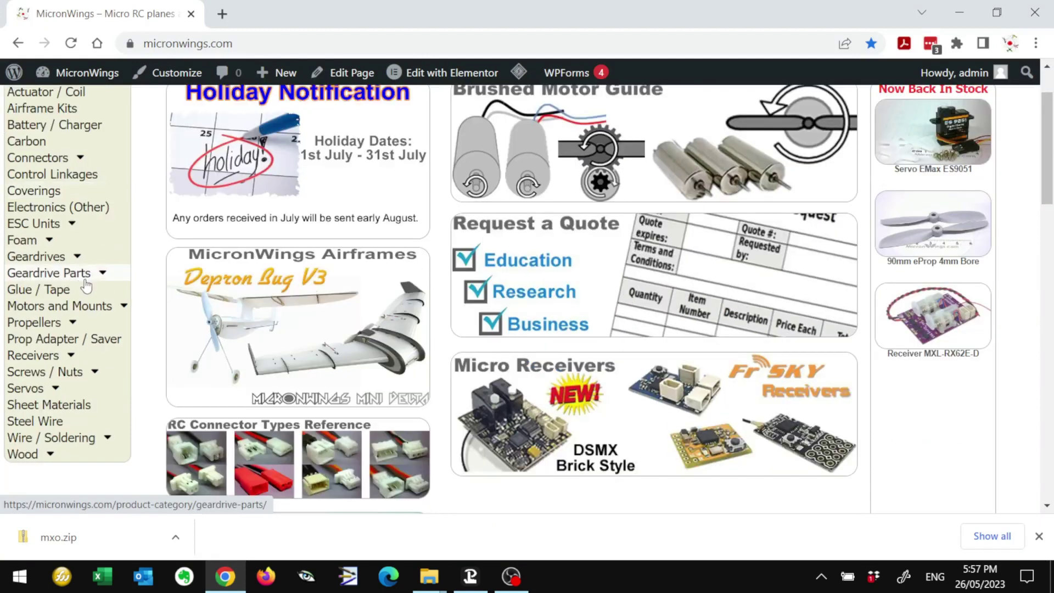
{"action": "mouse_move", "coordinate": [63, 358]}
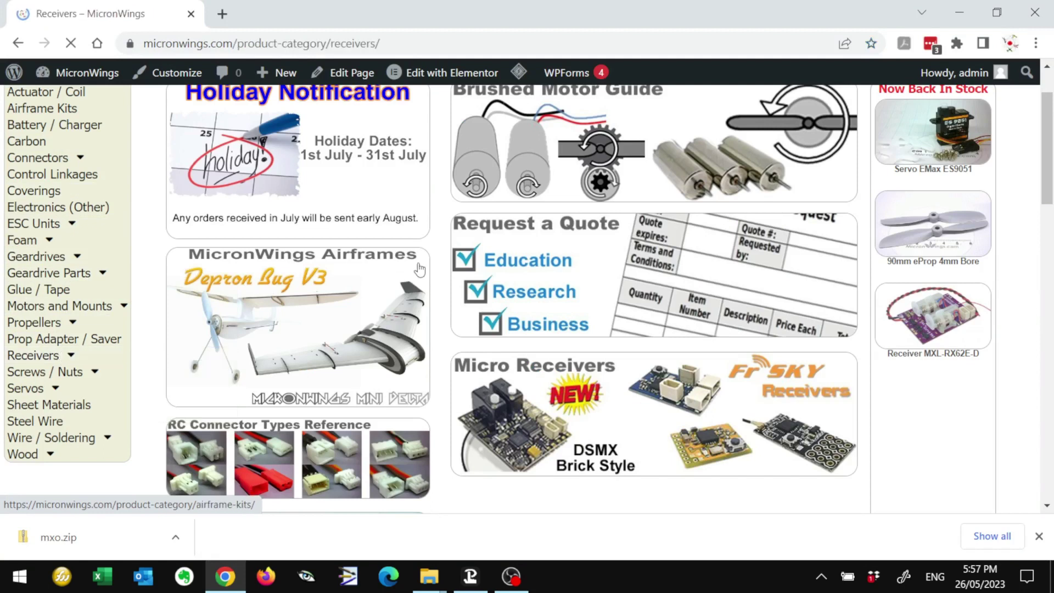
{"action": "scroll", "coordinate": [434, 269], "scroll_direction": "down", "scroll_amount": 10}
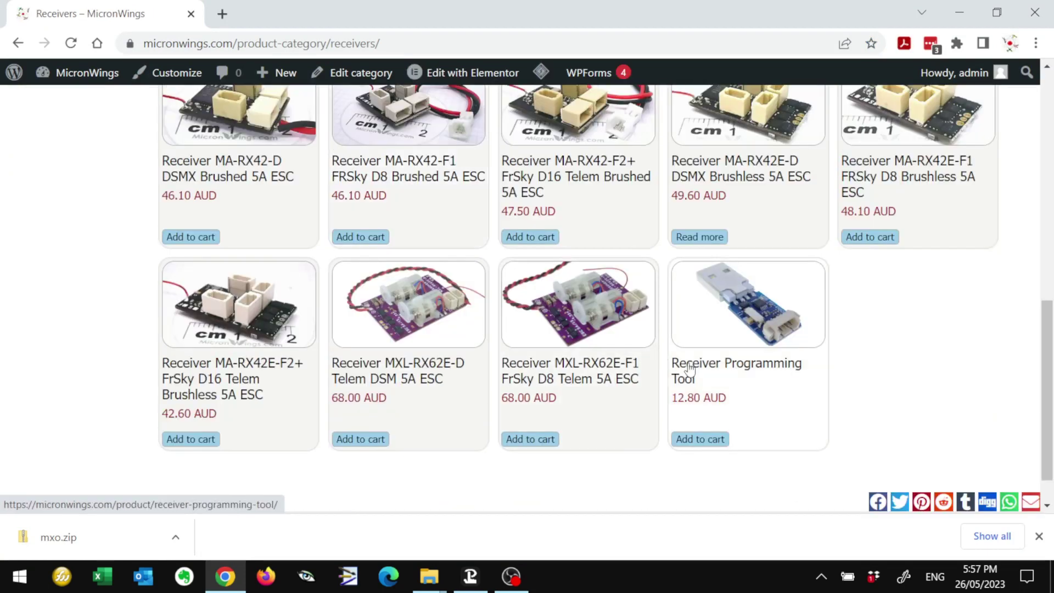
{"action": "left_click", "coordinate": [776, 328]}
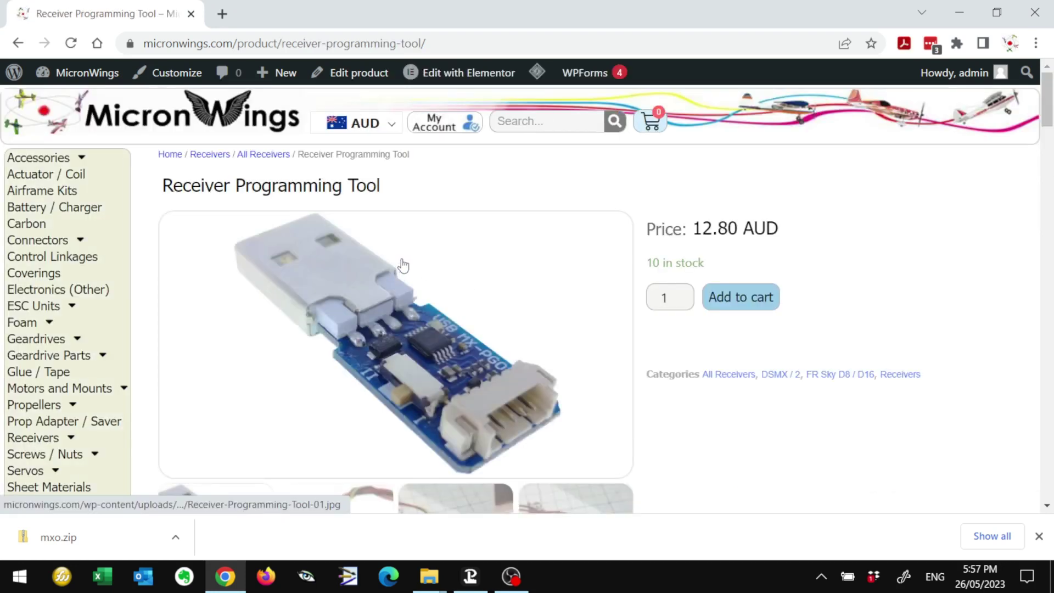
{"action": "scroll", "coordinate": [404, 265], "scroll_direction": "down", "scroll_amount": 8}
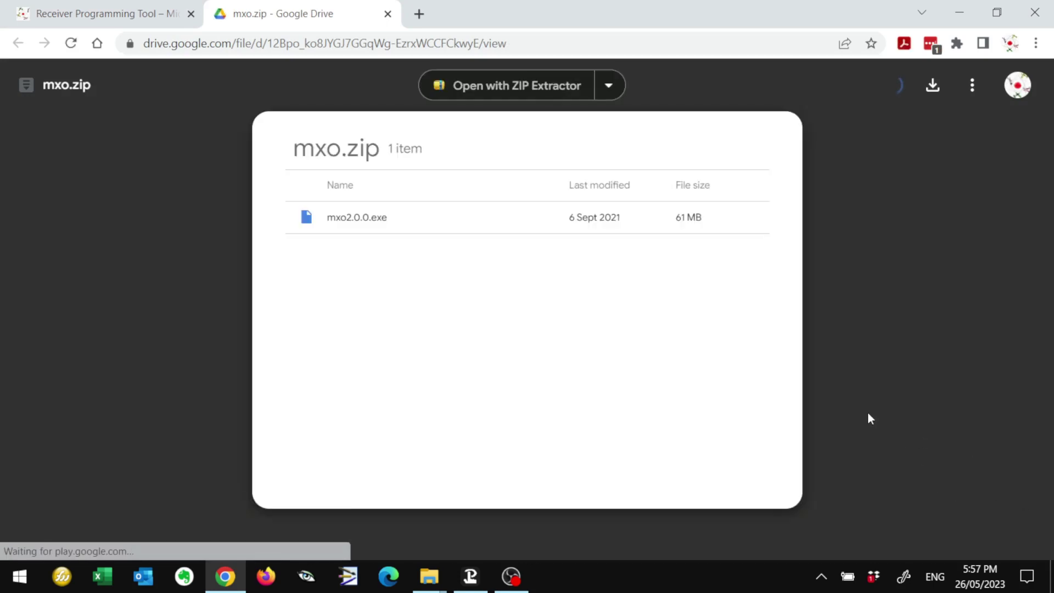
Download mxo.zip from Google Drive without a virus scan and save it to the Desktop as mxo (1).zip.
{"action": "right_click", "coordinate": [371, 218]}
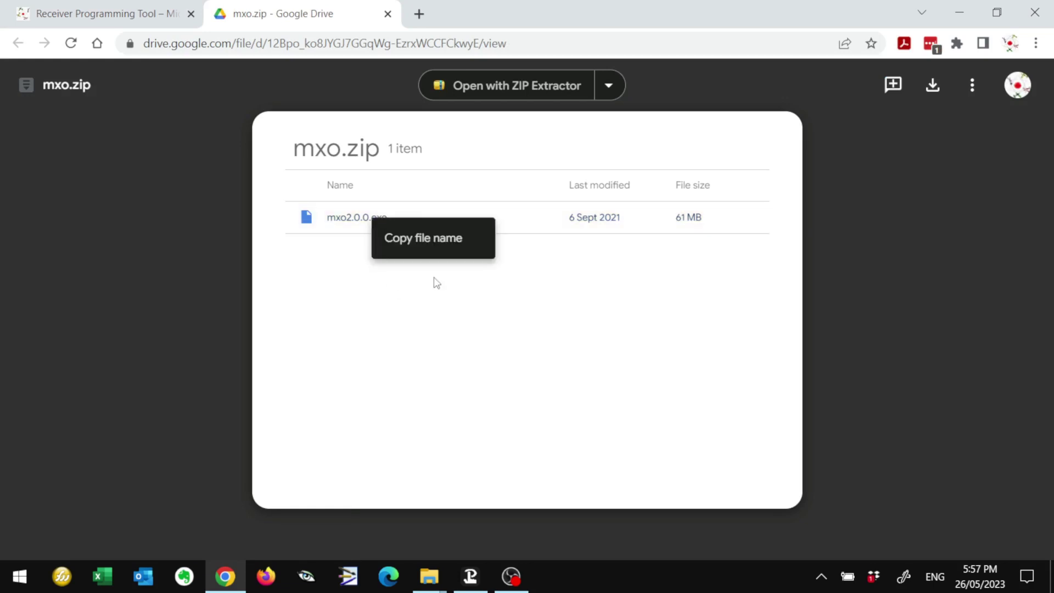
{"action": "left_click", "coordinate": [644, 327]}
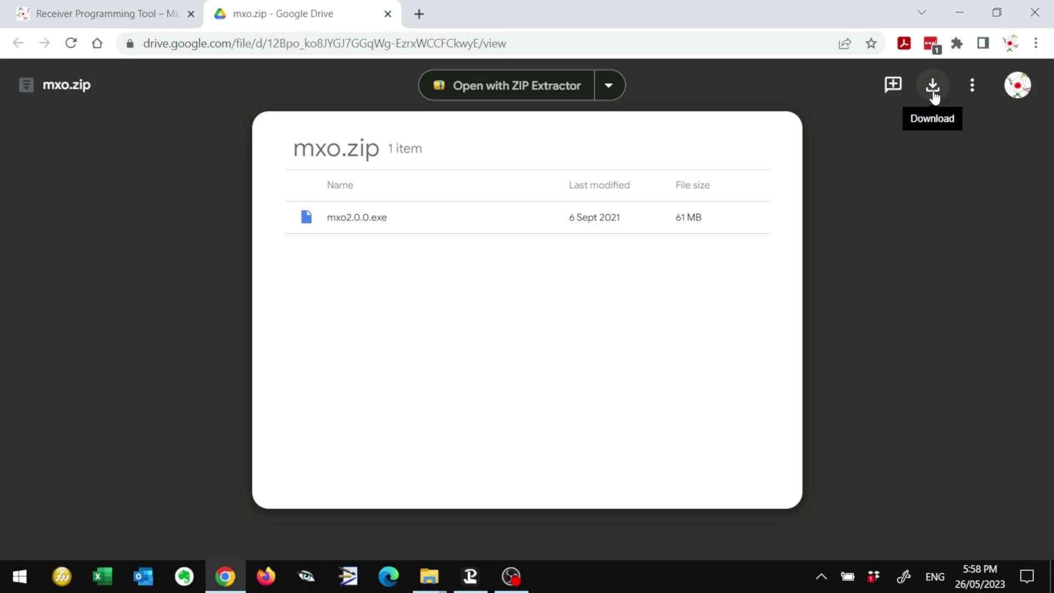
{"action": "left_click", "coordinate": [933, 90]}
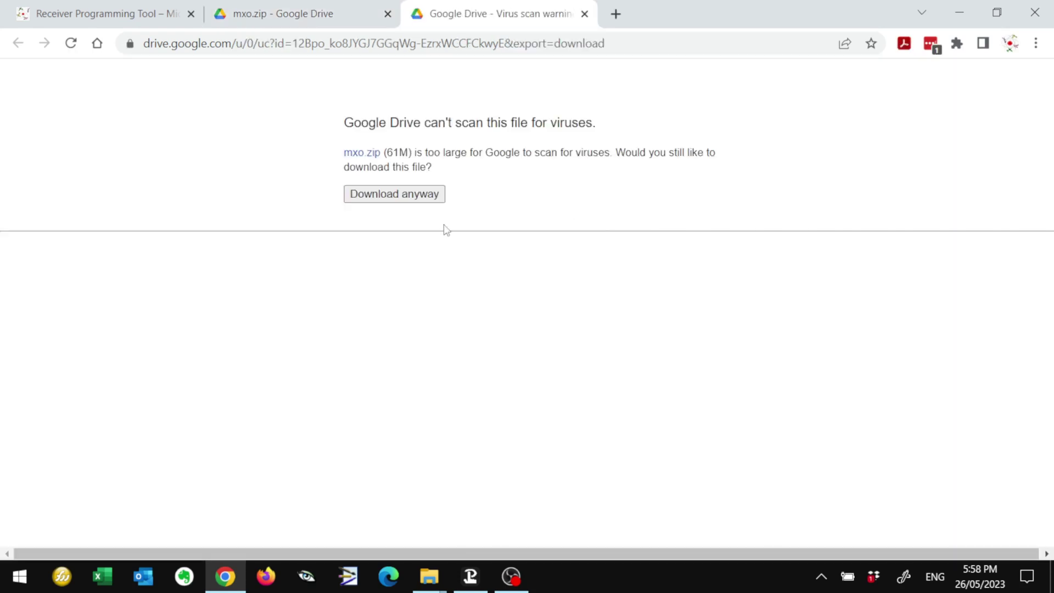
{"action": "left_click", "coordinate": [407, 198]}
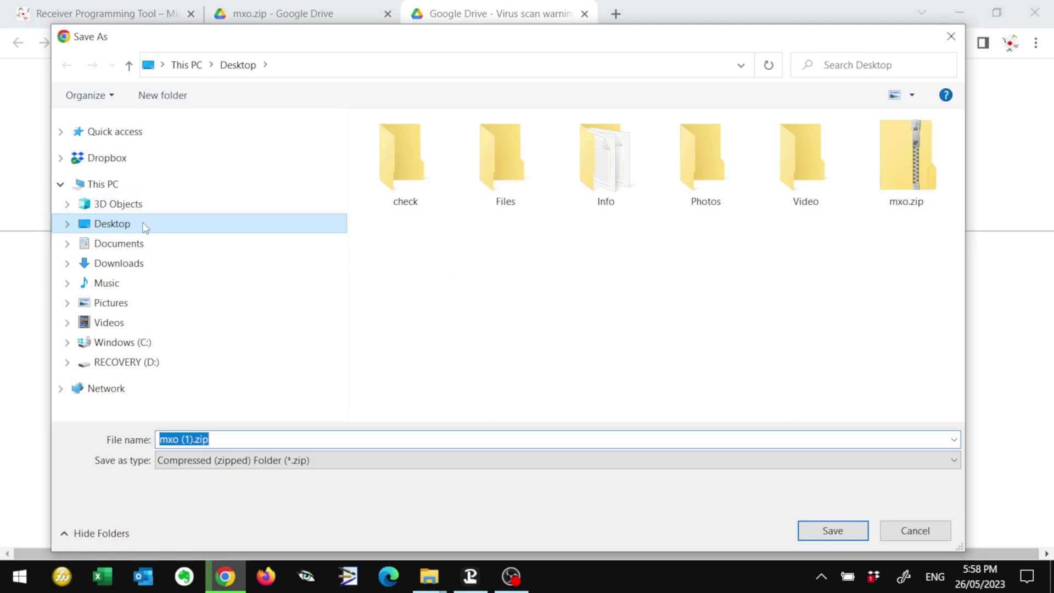
{"action": "left_click", "coordinate": [832, 531]}
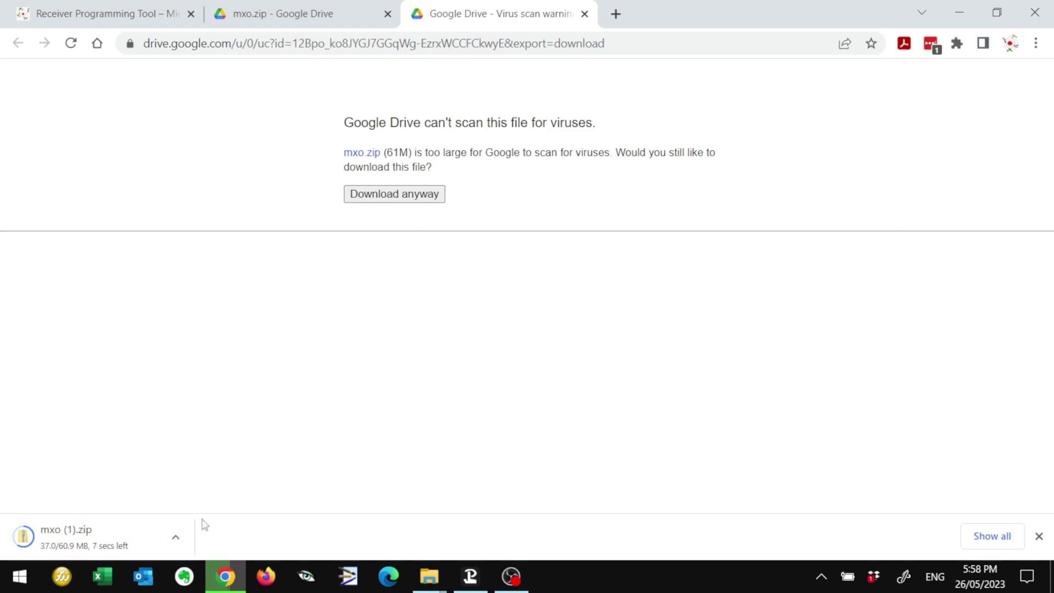
Open mxo.zip on the desktop, extract mxo2.0.0.exe from it onto the desktop and close the archive window.
{"action": "left_click", "coordinate": [1051, 577]}
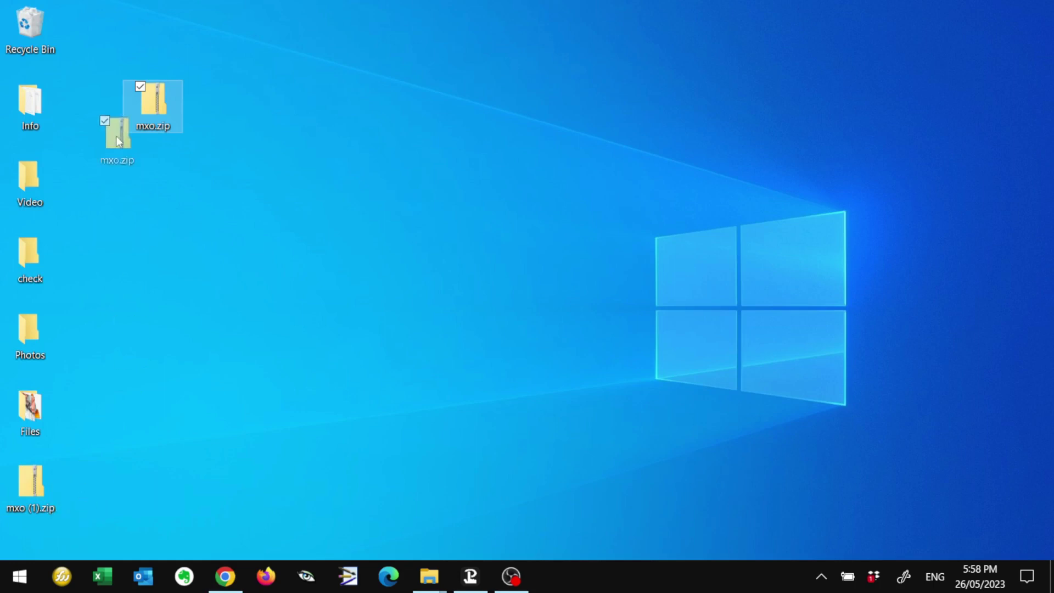
{"action": "left_click_drag", "start_coordinate": [116, 140], "coordinate": [117, 140]}
{"action": "double_click", "coordinate": [101, 103]}
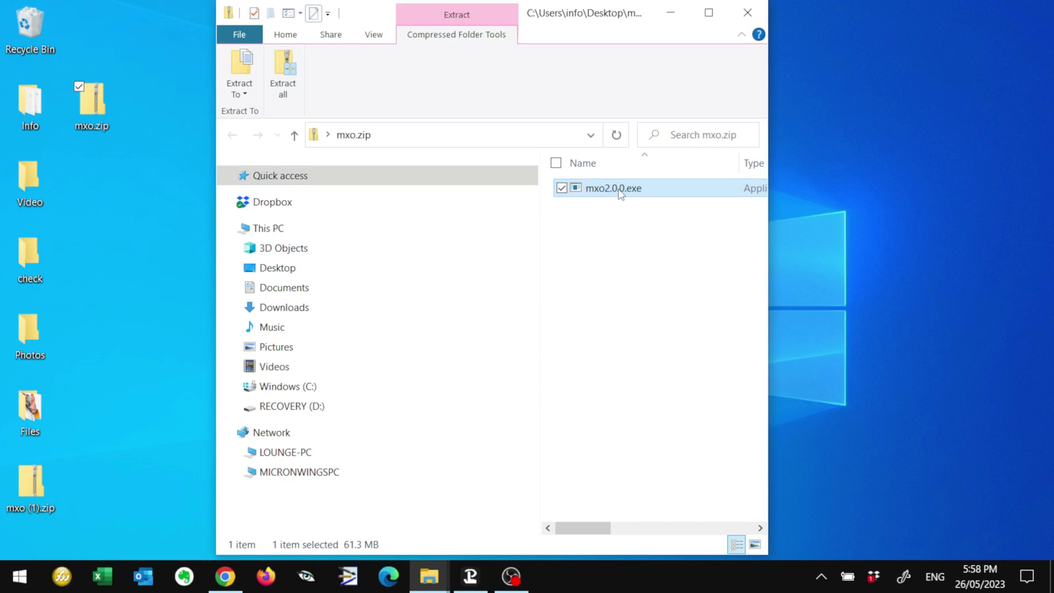
{"action": "left_click_drag", "start_coordinate": [620, 192], "coordinate": [140, 232]}
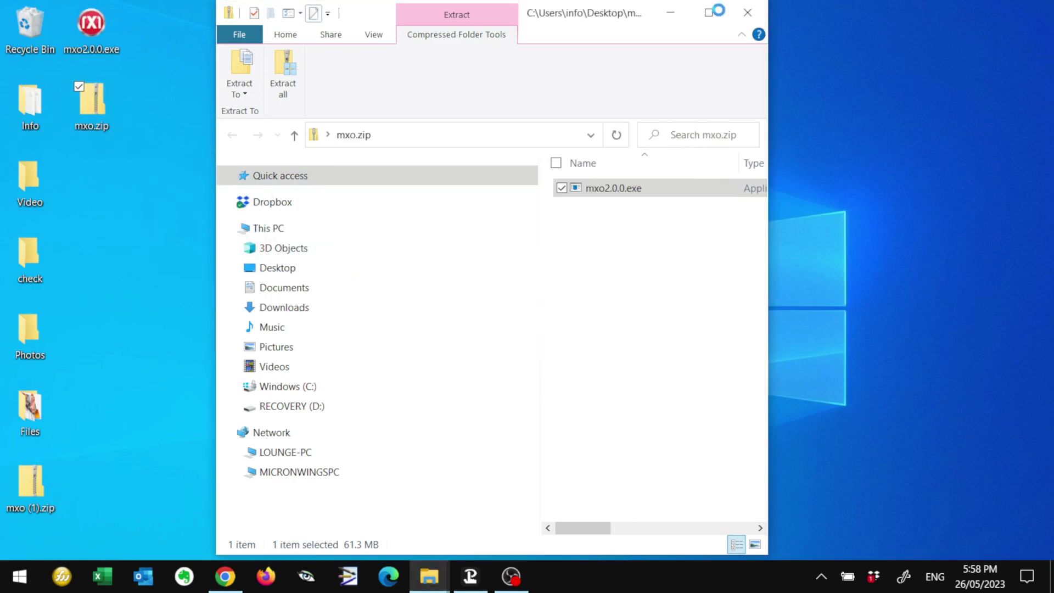
{"action": "left_click", "coordinate": [758, 18]}
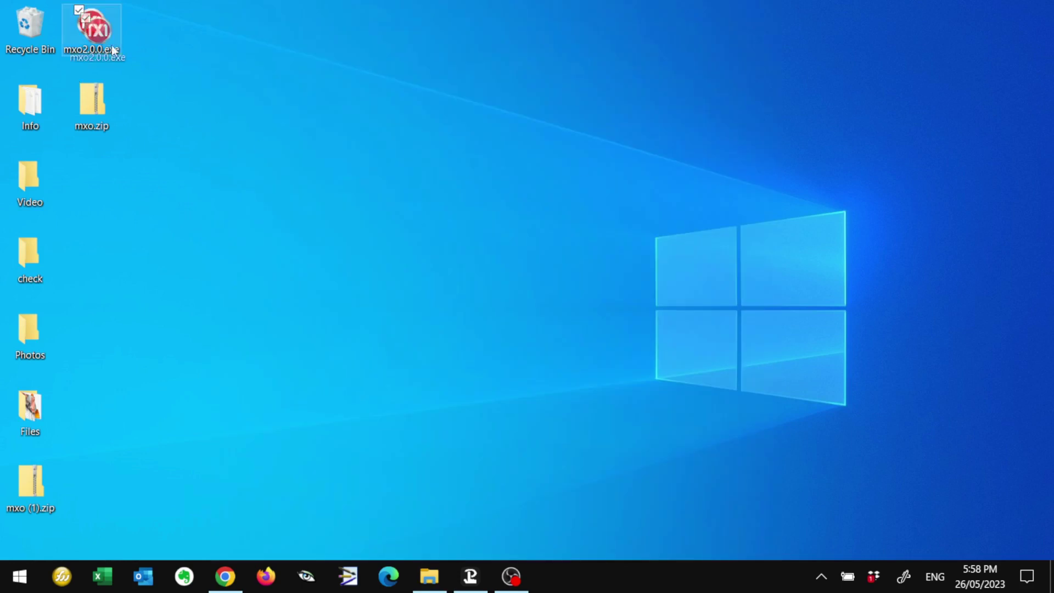
Run mxo2.0.0.exe from the desktop, allow it through Windows SmartScreen and accept English as the setup language.
{"action": "left_click_drag", "start_coordinate": [113, 50], "coordinate": [187, 245]}
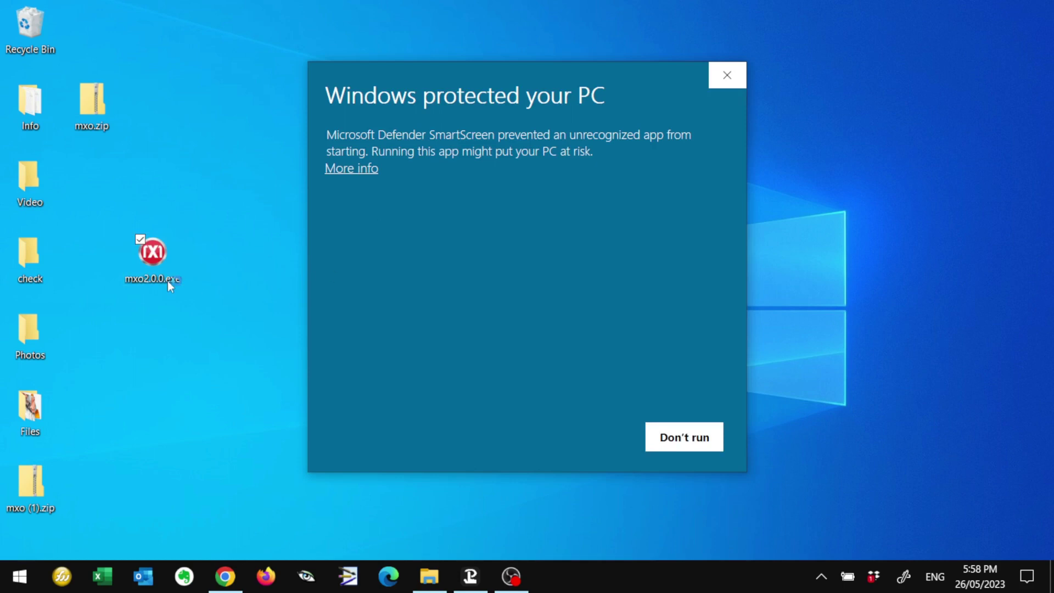
{"action": "left_click", "coordinate": [364, 170]}
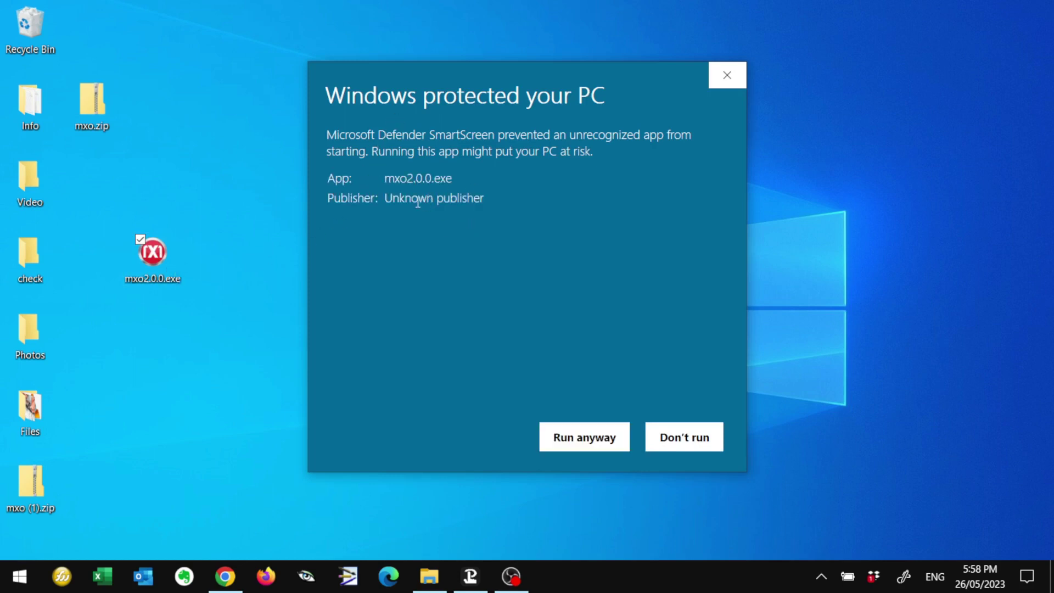
{"action": "left_click", "coordinate": [585, 437]}
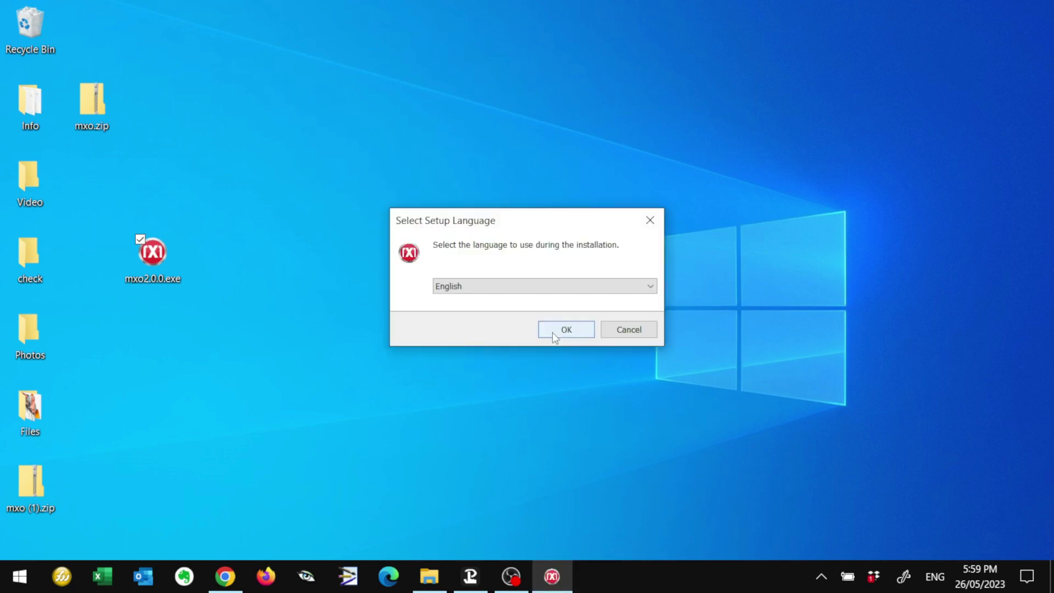
{"action": "left_click", "coordinate": [553, 330]}
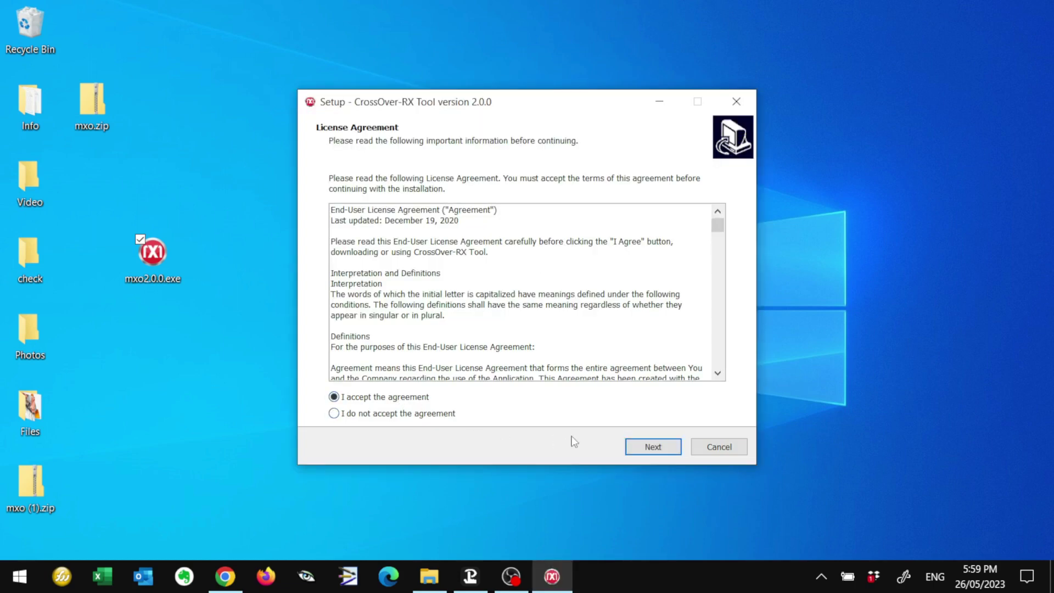
Install CrossOver-RX Tool in its default folder with the license accepted and a desktop shortcut, and finish the setup wizard.
{"action": "left_click", "coordinate": [641, 448]}
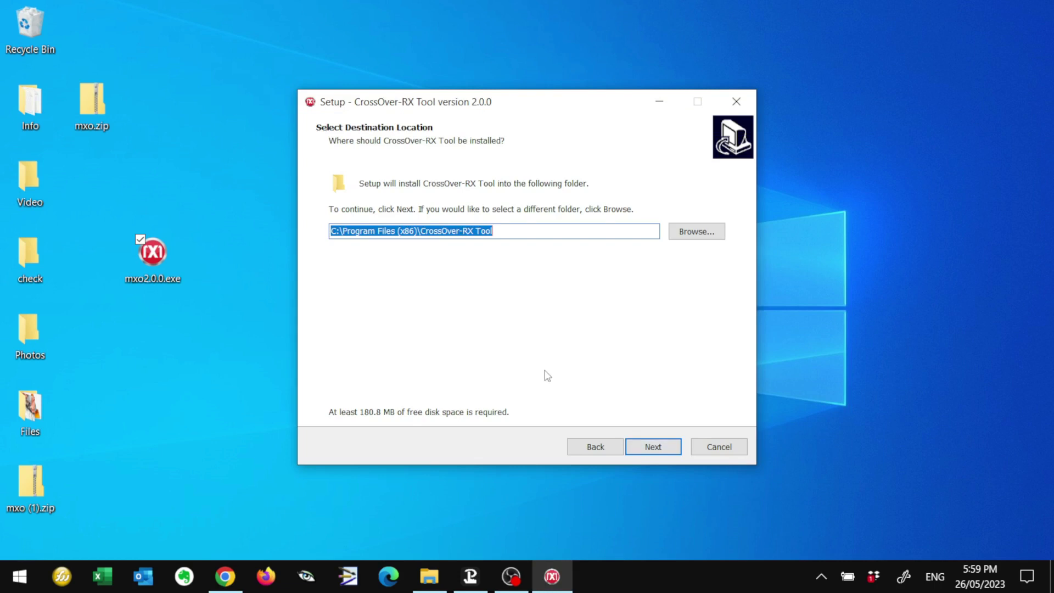
{"action": "left_click", "coordinate": [637, 449]}
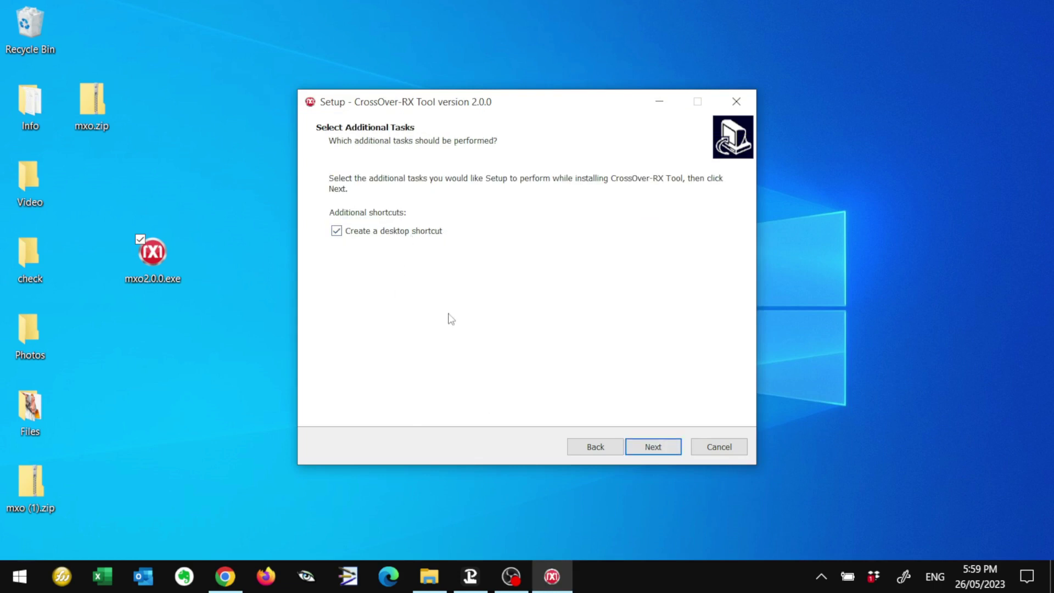
{"action": "left_click", "coordinate": [644, 446]}
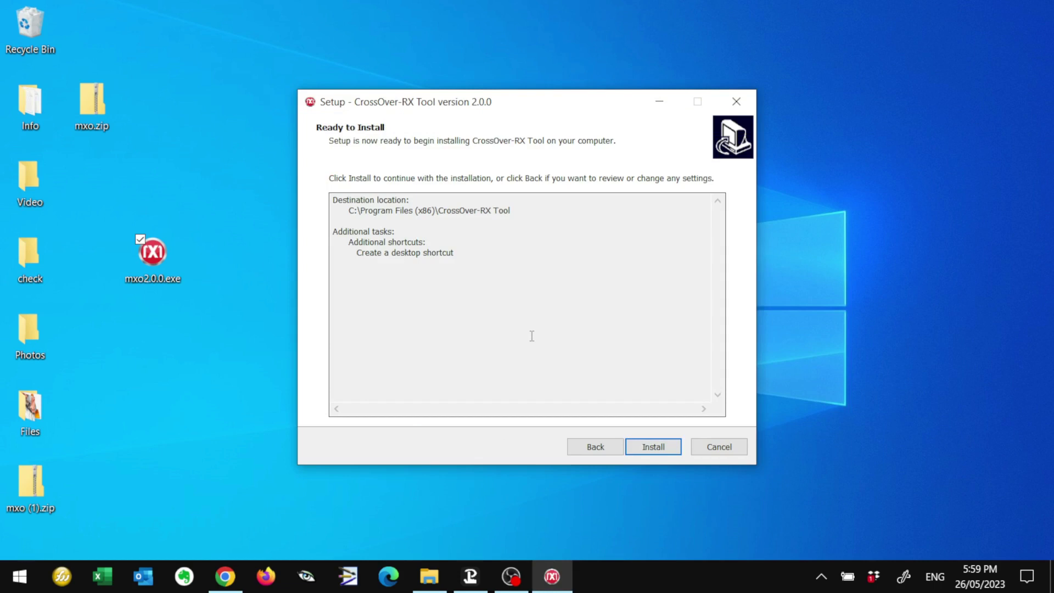
{"action": "left_click", "coordinate": [671, 451]}
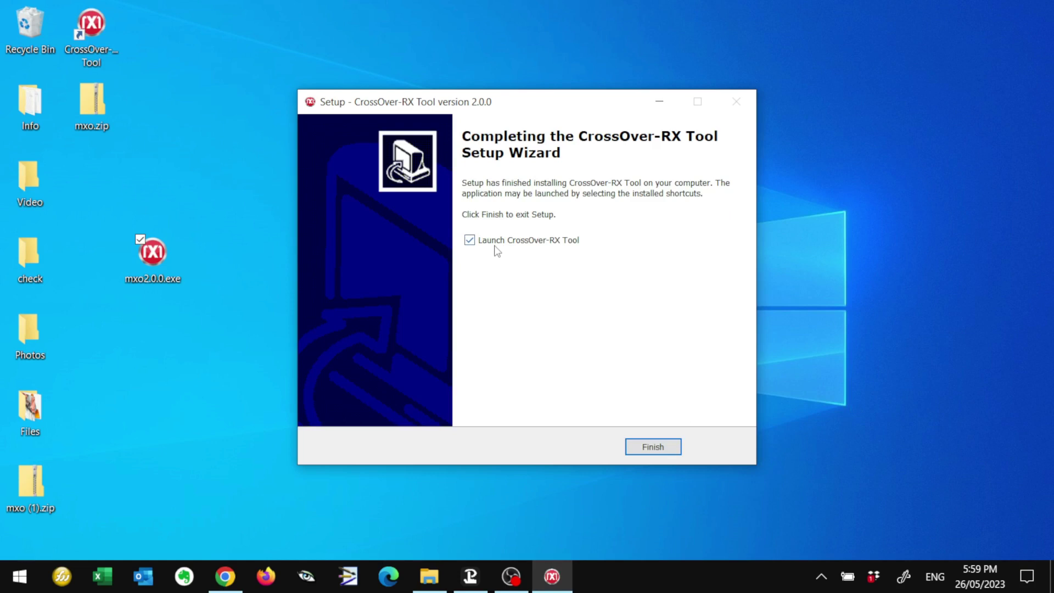
{"action": "left_click", "coordinate": [629, 447]}
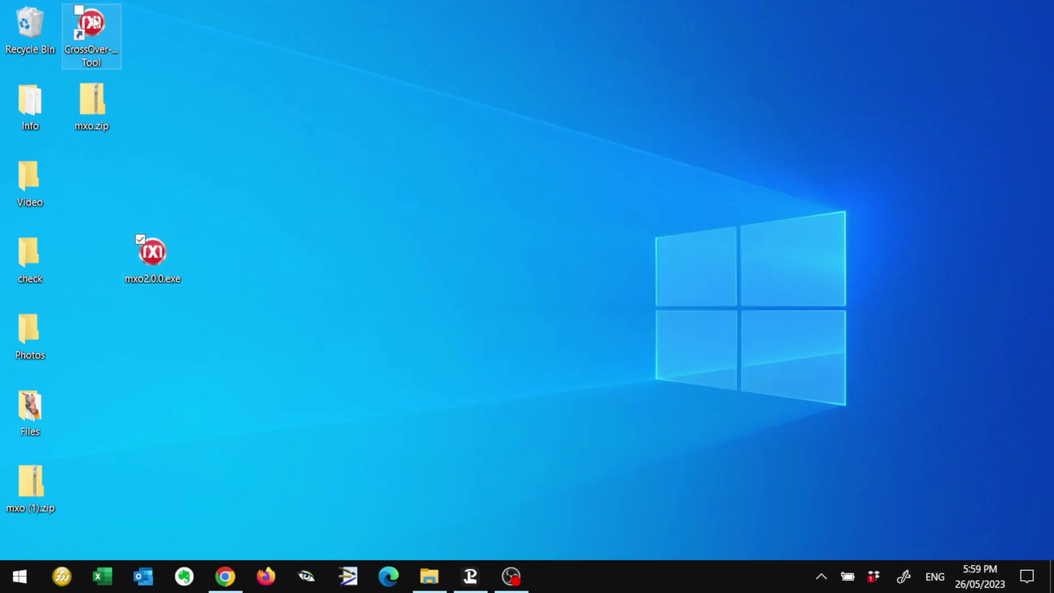
Move the CrossOver-RX Tool shortcut beside the installer on the desktop, then launch it and maximize its window.
{"action": "left_click_drag", "start_coordinate": [98, 24], "coordinate": [101, 279]}
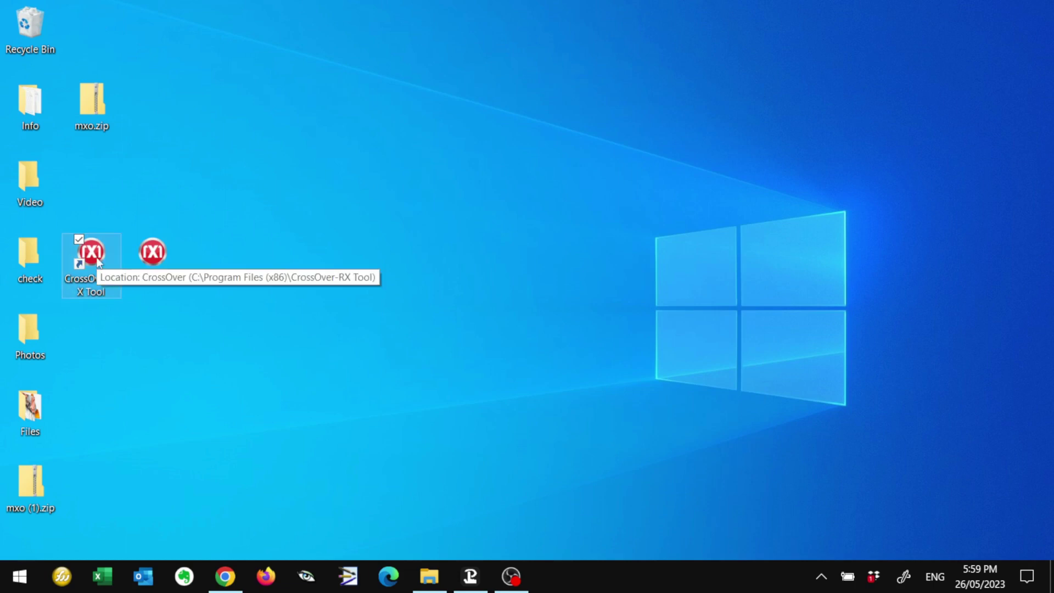
{"action": "double_click", "coordinate": [101, 278]}
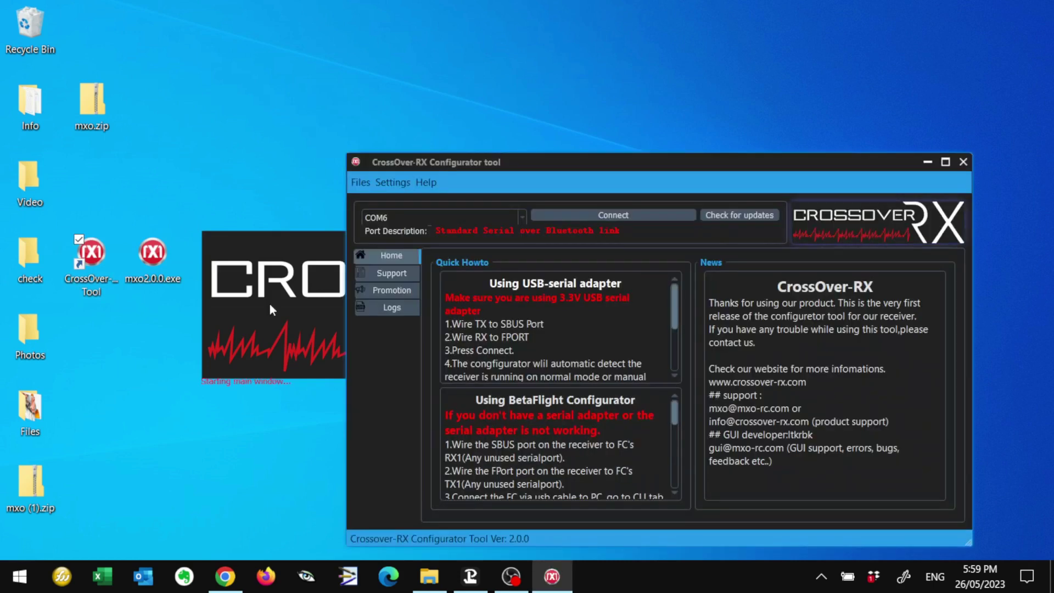
{"action": "double_click", "coordinate": [788, 168]}
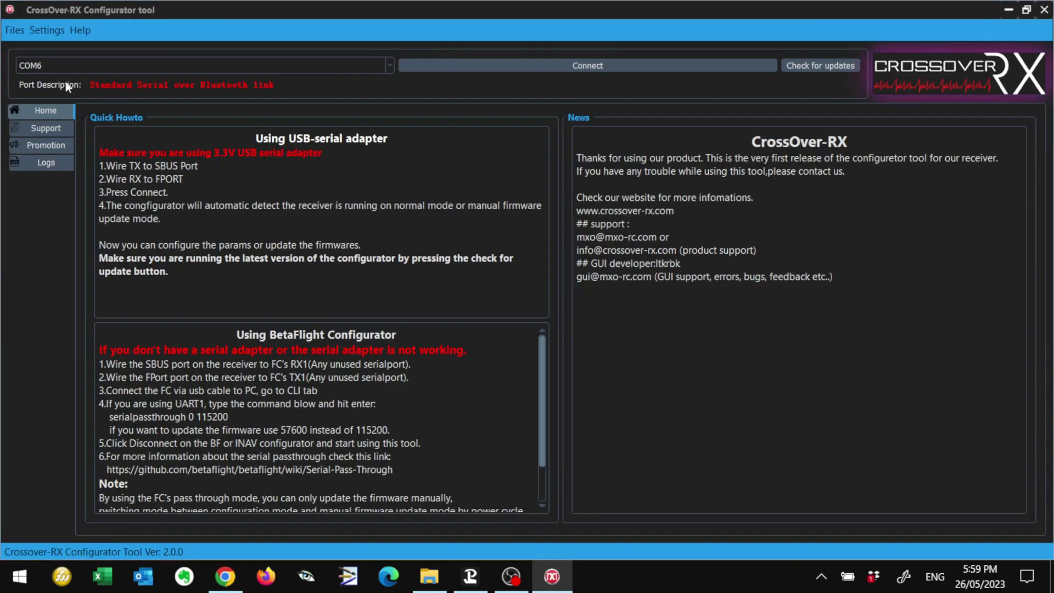
Check the available serial ports for the programming tool and pick COM11.
{"action": "left_click", "coordinate": [388, 69]}
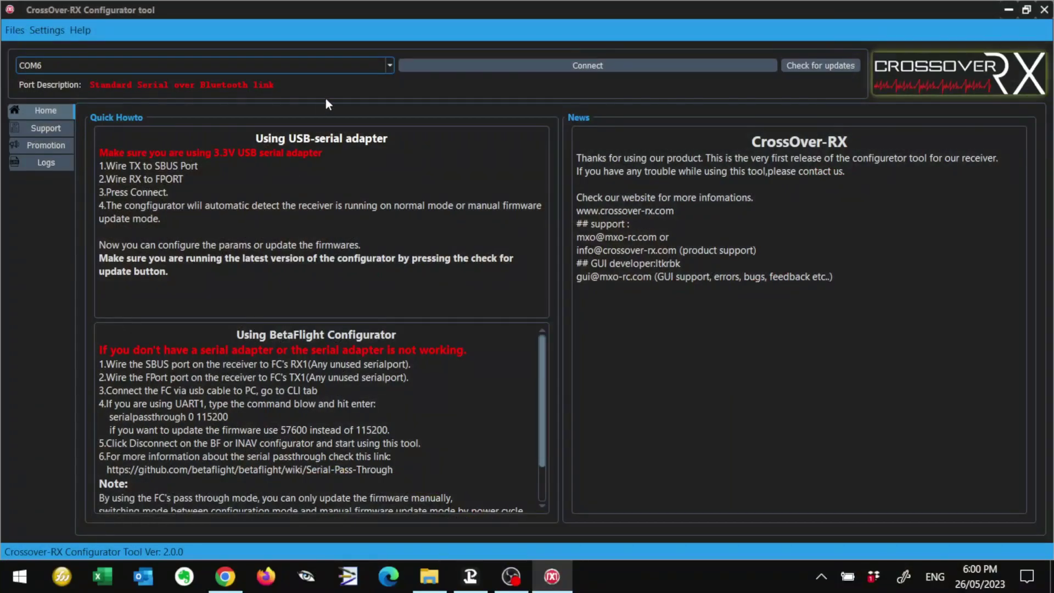
{"action": "left_click", "coordinate": [388, 66]}
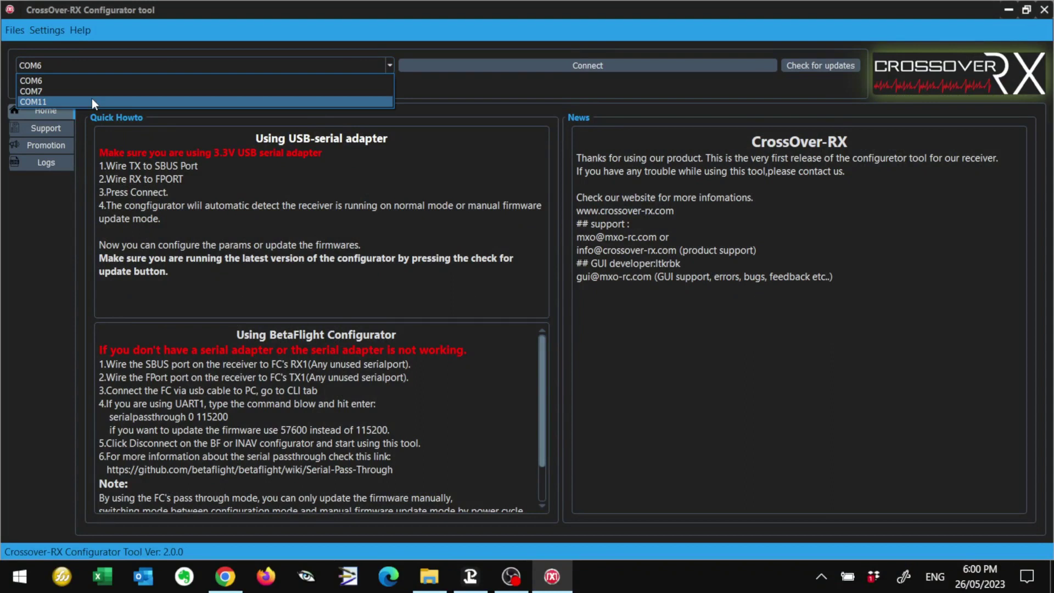
{"action": "left_click", "coordinate": [60, 102]}
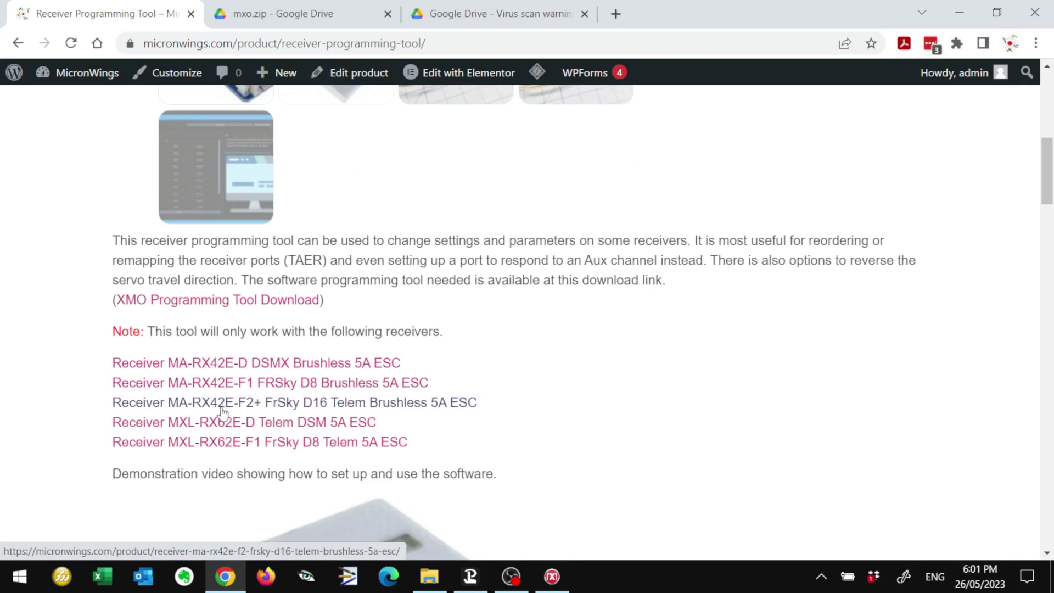
In Chrome, open the Receiver MA-RX42E-F1 FRSky D8 Brushless 5A ESC page from the compatible receivers and review its specifications and description.
{"action": "left_click", "coordinate": [255, 389]}
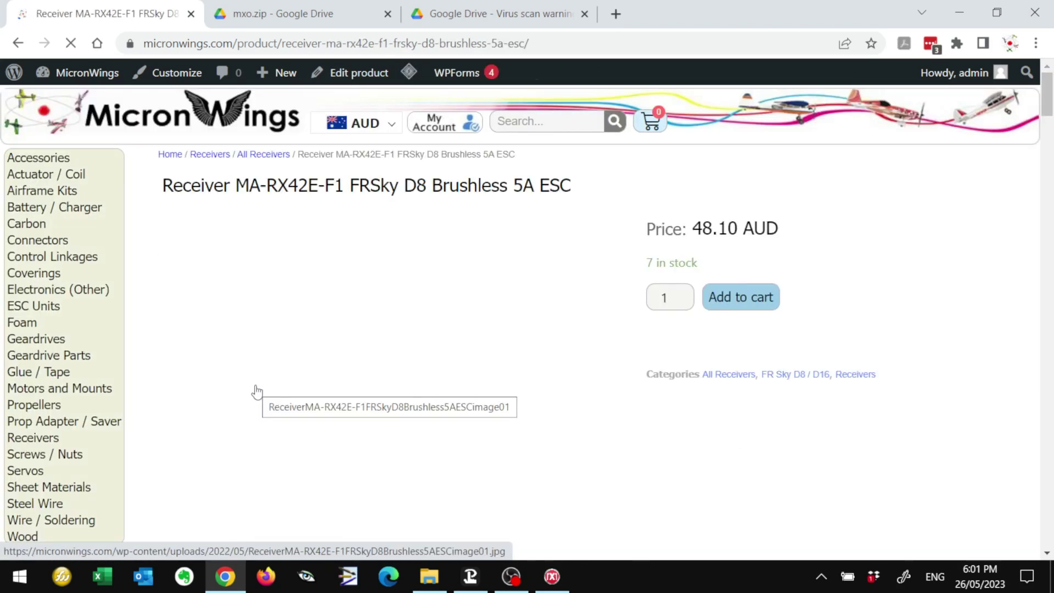
{"action": "scroll", "coordinate": [584, 323], "scroll_direction": "down", "scroll_amount": 10}
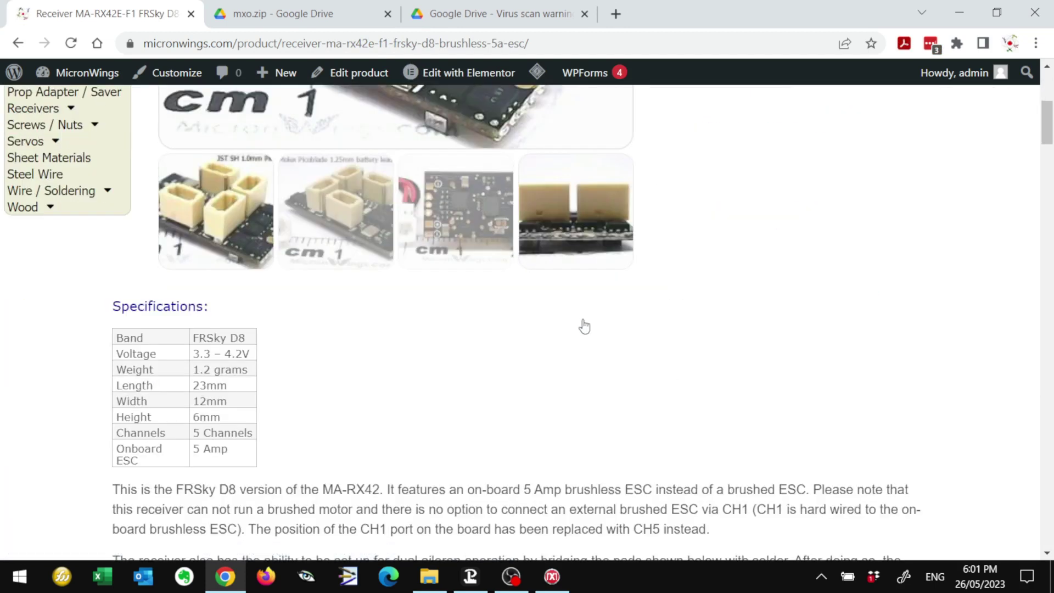
{"action": "scroll", "coordinate": [584, 320], "scroll_direction": "down", "scroll_amount": 10}
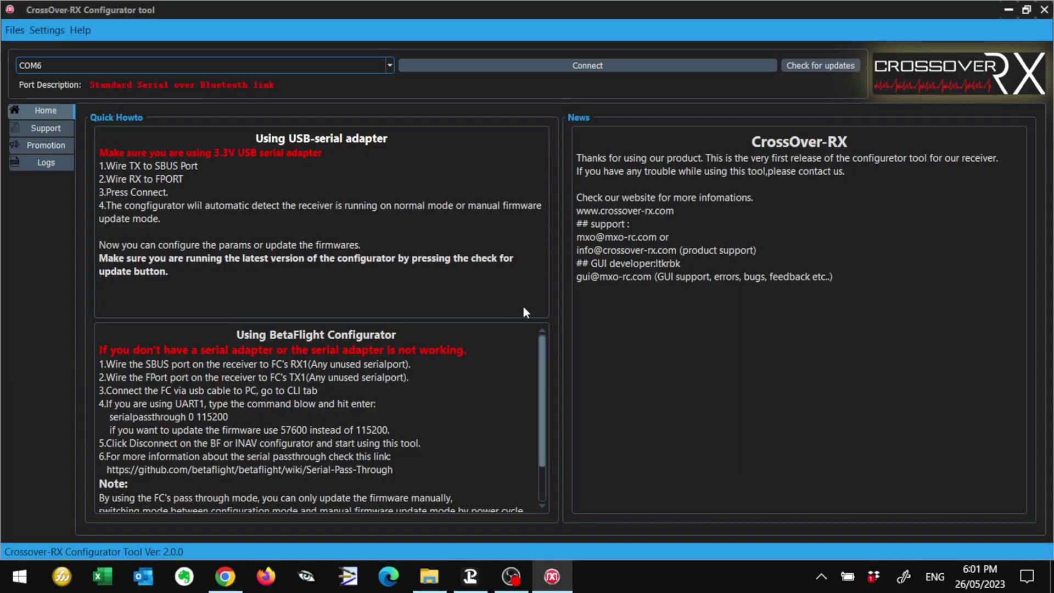
In the CrossOver-RX Configurator, select serial port COM11 and connect to the receiver.
{"action": "left_click", "coordinate": [104, 63]}
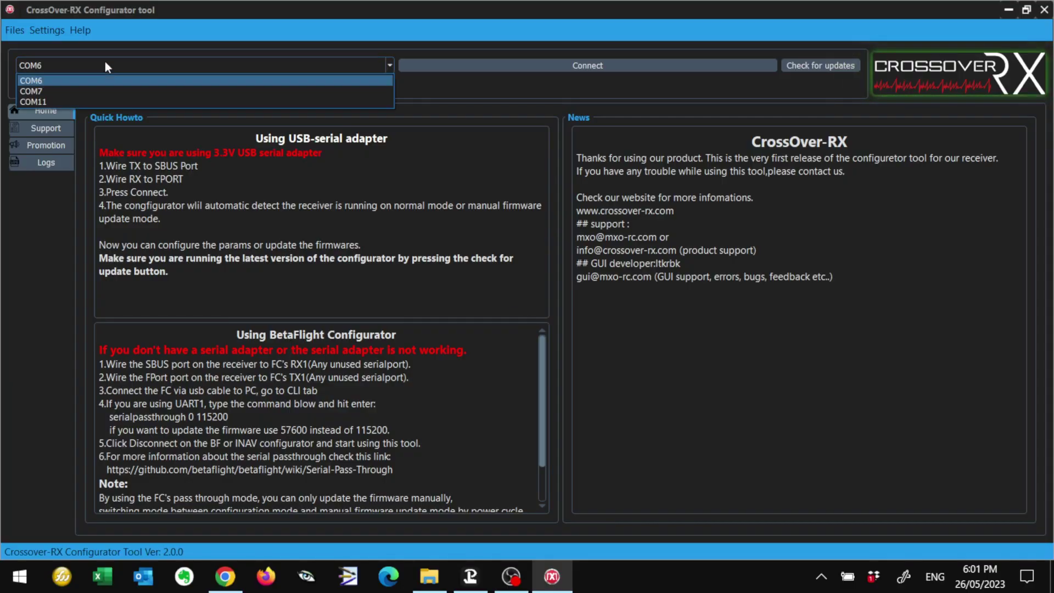
{"action": "left_click", "coordinate": [58, 101]}
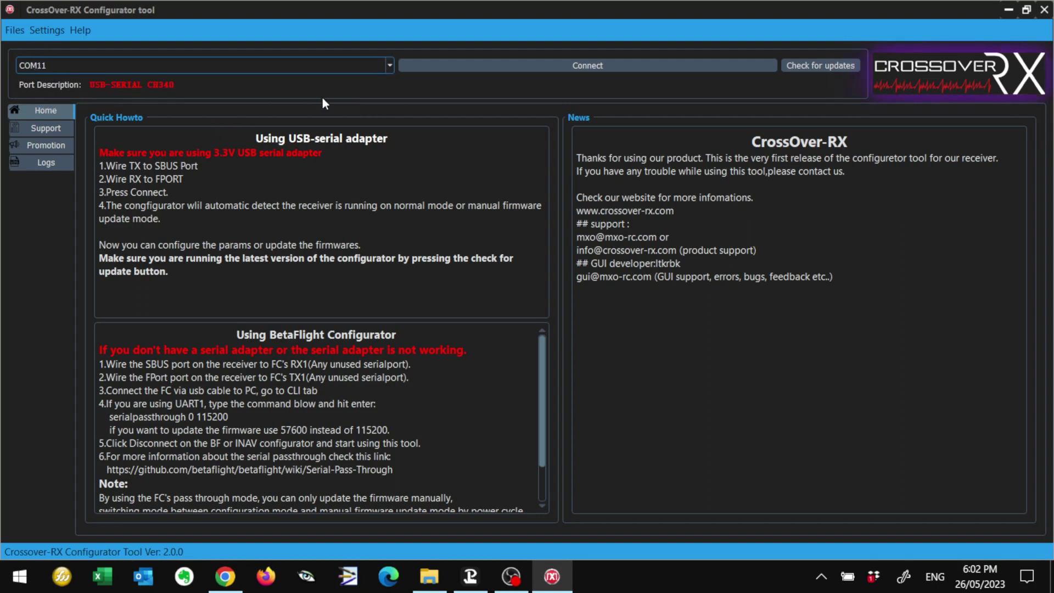
{"action": "left_click", "coordinate": [514, 63]}
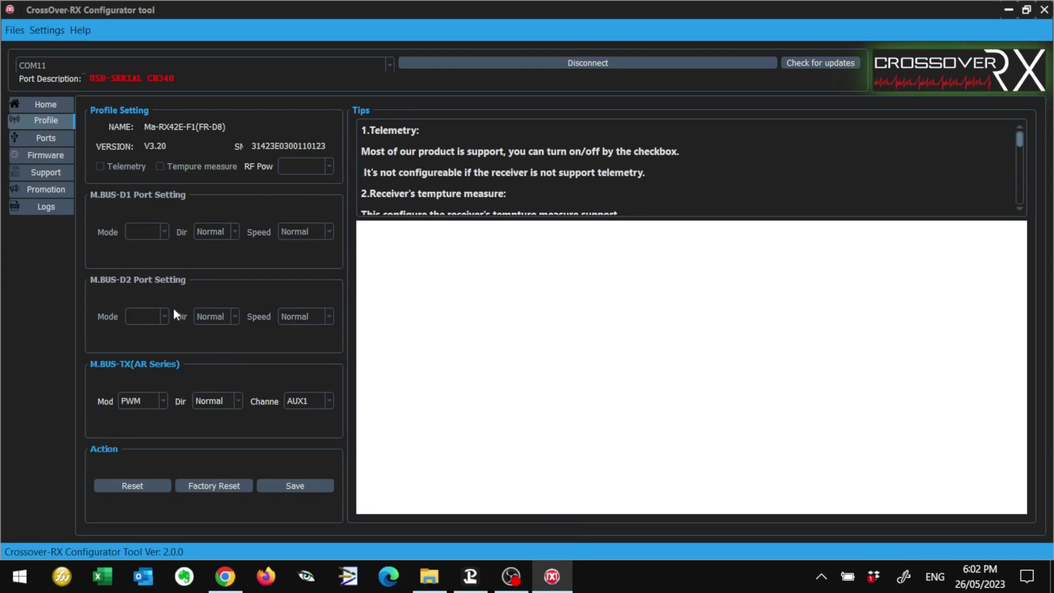
Open the receiver's port configuration and check the output mode and direction options available for Port1.
{"action": "left_click", "coordinate": [48, 137]}
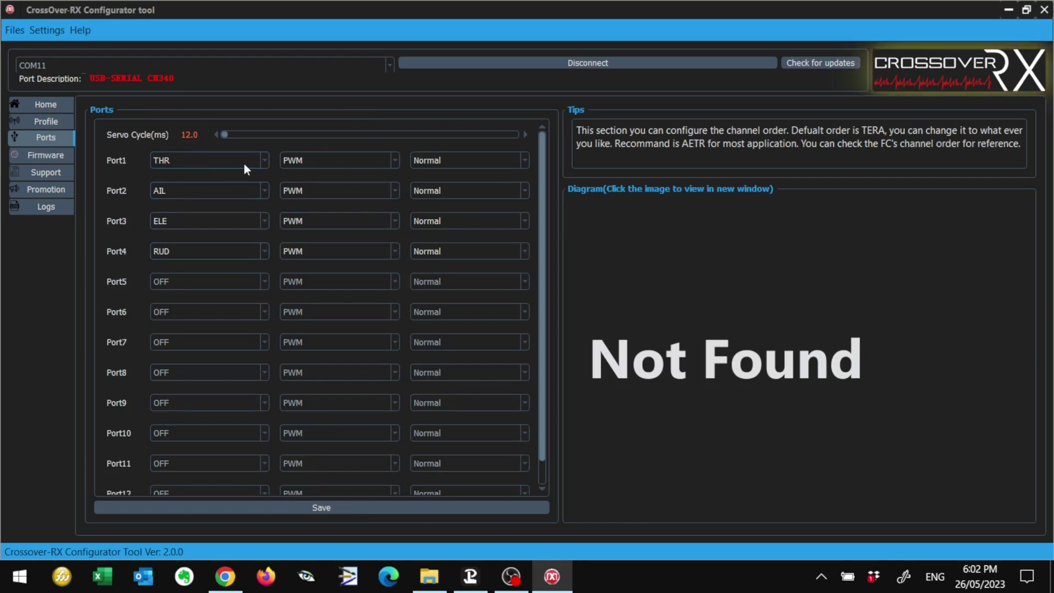
{"action": "left_click", "coordinate": [338, 159]}
{"action": "left_click", "coordinate": [339, 159]}
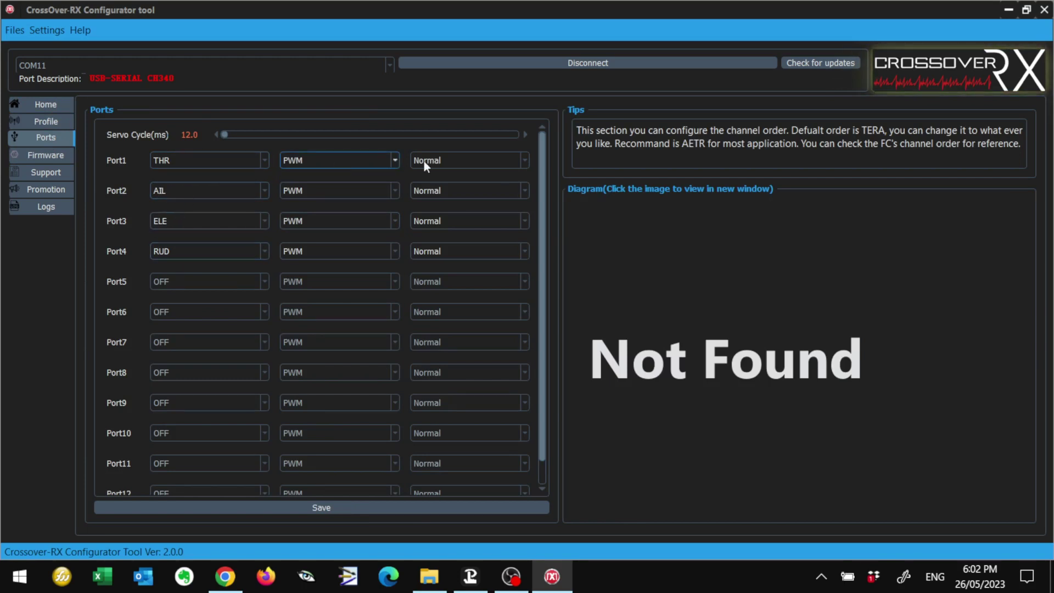
{"action": "left_click", "coordinate": [453, 159]}
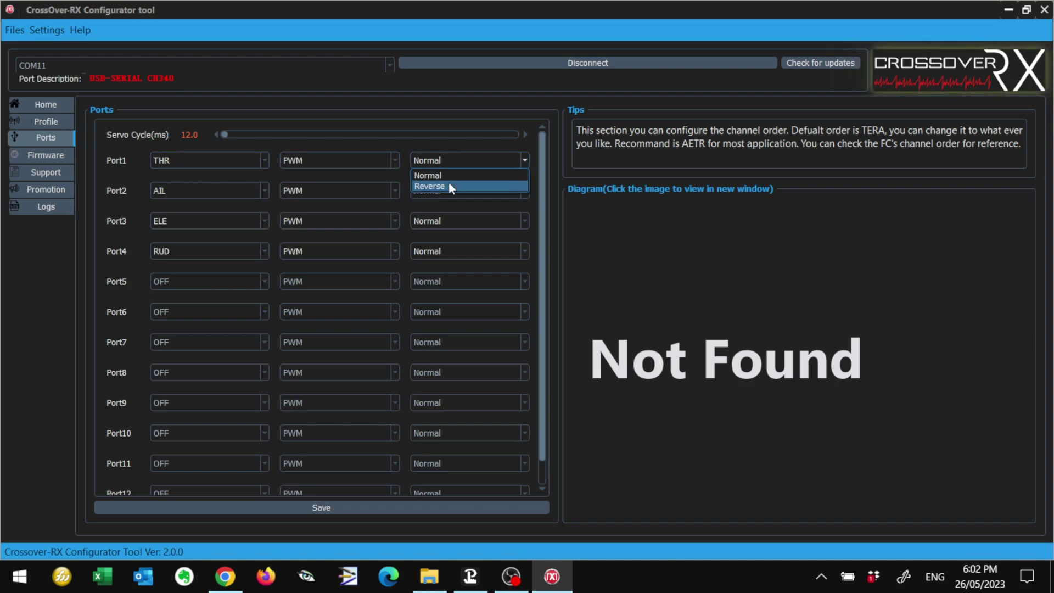
{"action": "left_click", "coordinate": [459, 159]}
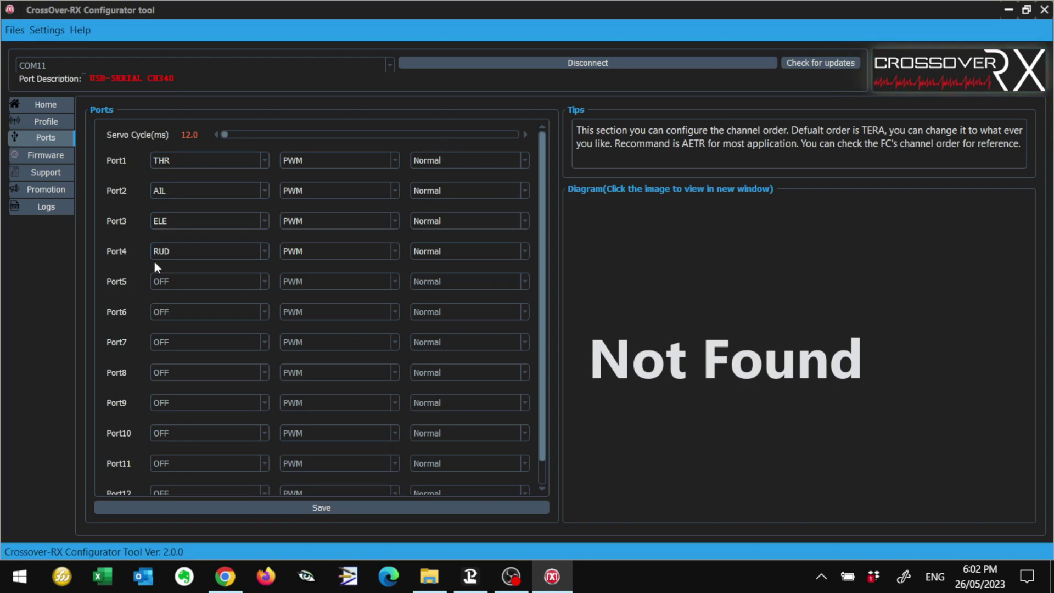
Set the direction of the rudder channel on Port4 to Reverse, and return it to Normal.
{"action": "left_click", "coordinate": [187, 252]}
{"action": "left_click", "coordinate": [187, 251]}
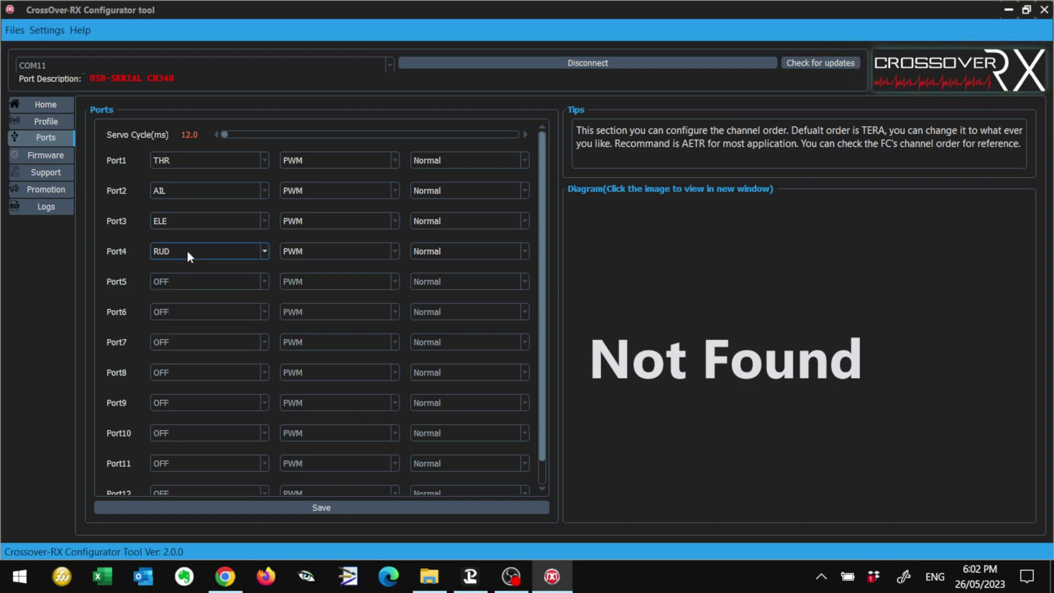
{"action": "left_click", "coordinate": [427, 251]}
{"action": "left_click", "coordinate": [437, 278]}
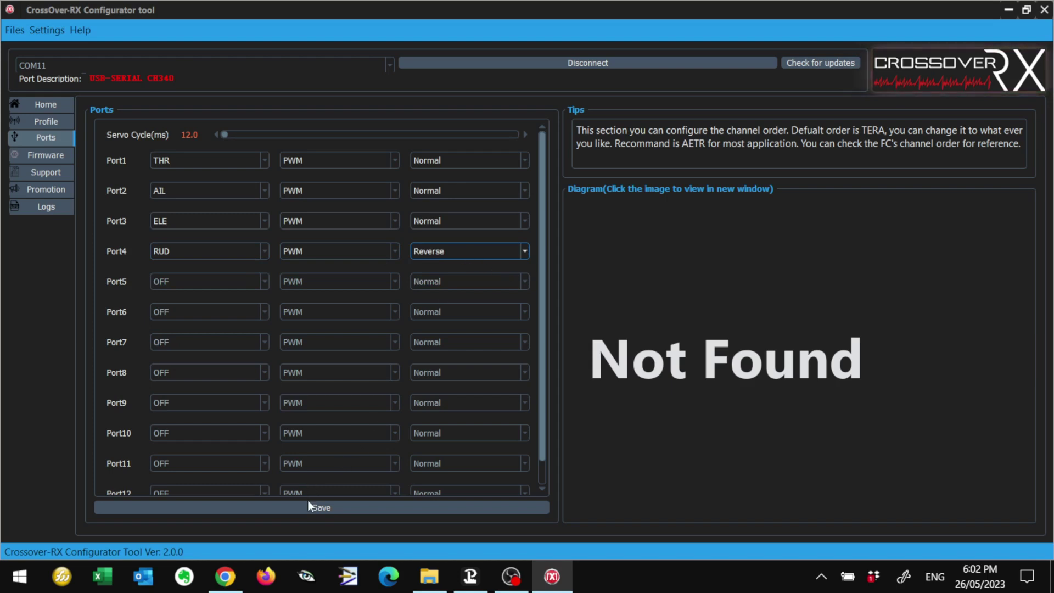
{"action": "left_click", "coordinate": [437, 250]}
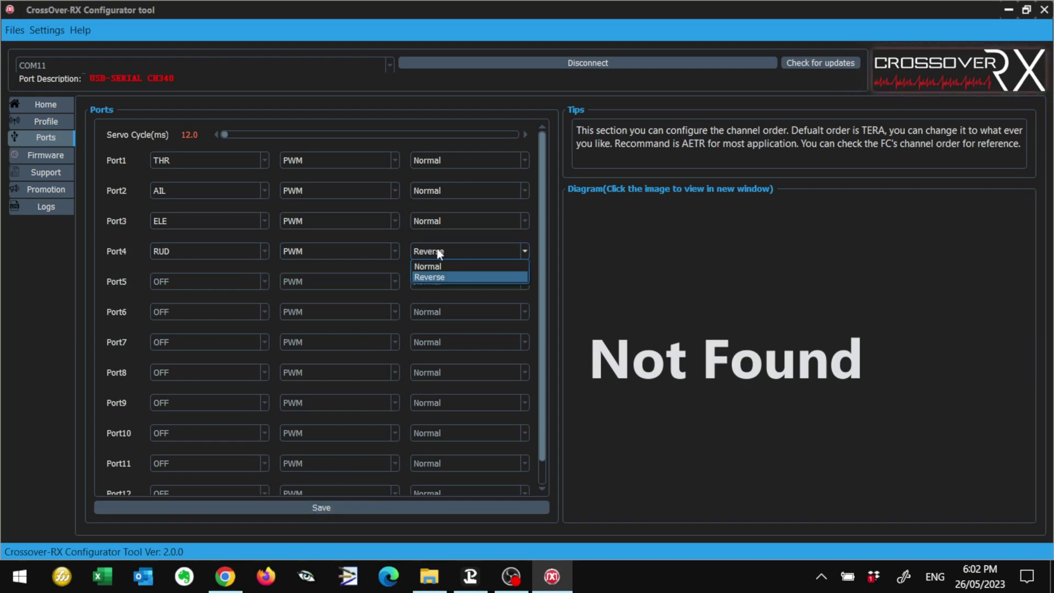
{"action": "left_click", "coordinate": [437, 267]}
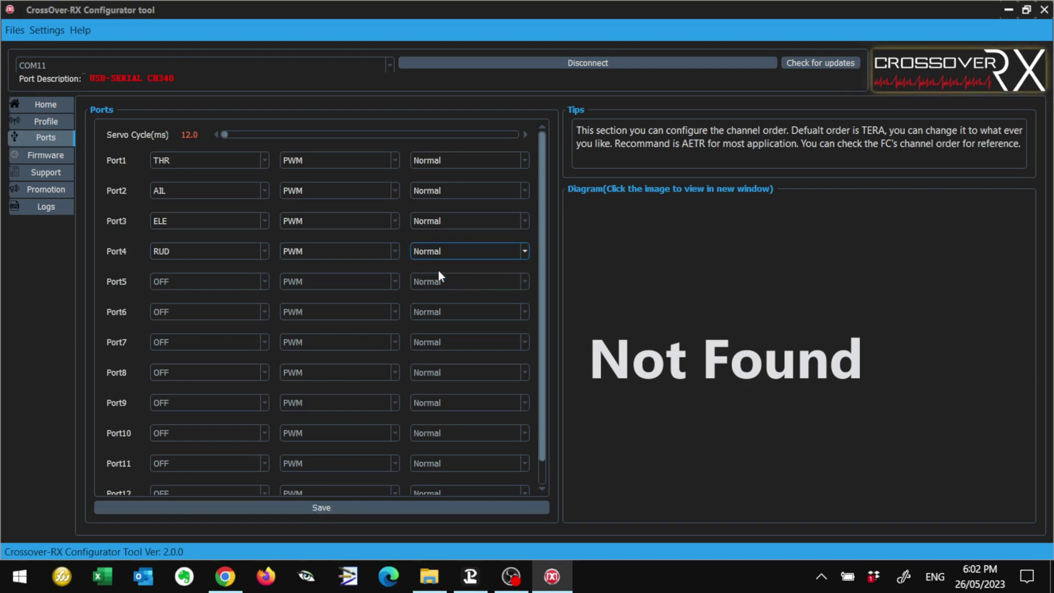
Assign the AIL channel to Port3 alongside Port2 and set Port3's direction to Reverse.
{"action": "left_click", "coordinate": [186, 194]}
{"action": "left_click", "coordinate": [187, 219]}
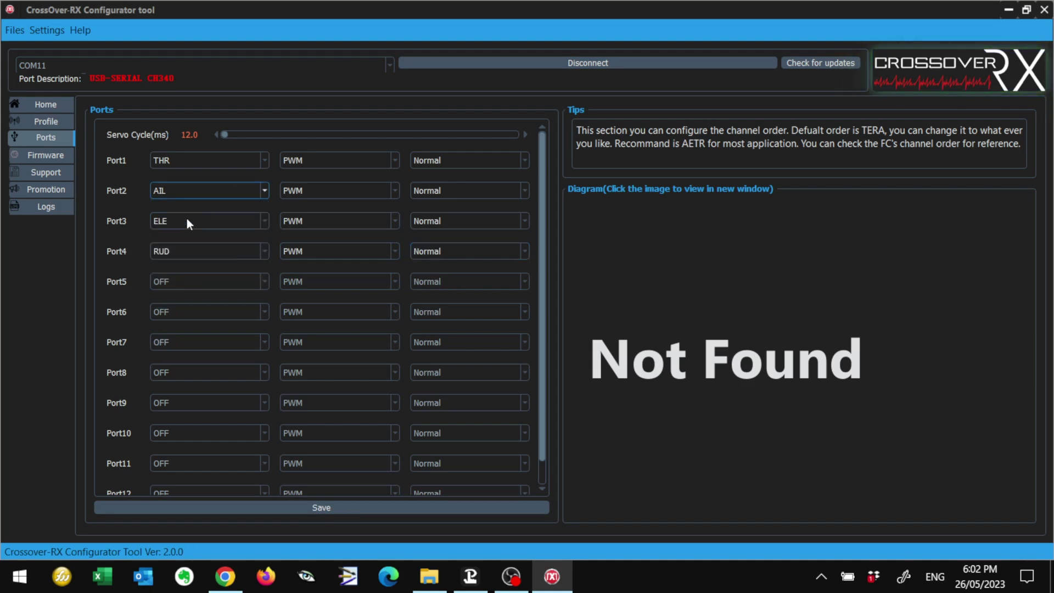
{"action": "left_click", "coordinate": [187, 220]}
{"action": "left_click", "coordinate": [185, 245]}
{"action": "left_click", "coordinate": [525, 221]}
{"action": "left_click", "coordinate": [471, 247]}
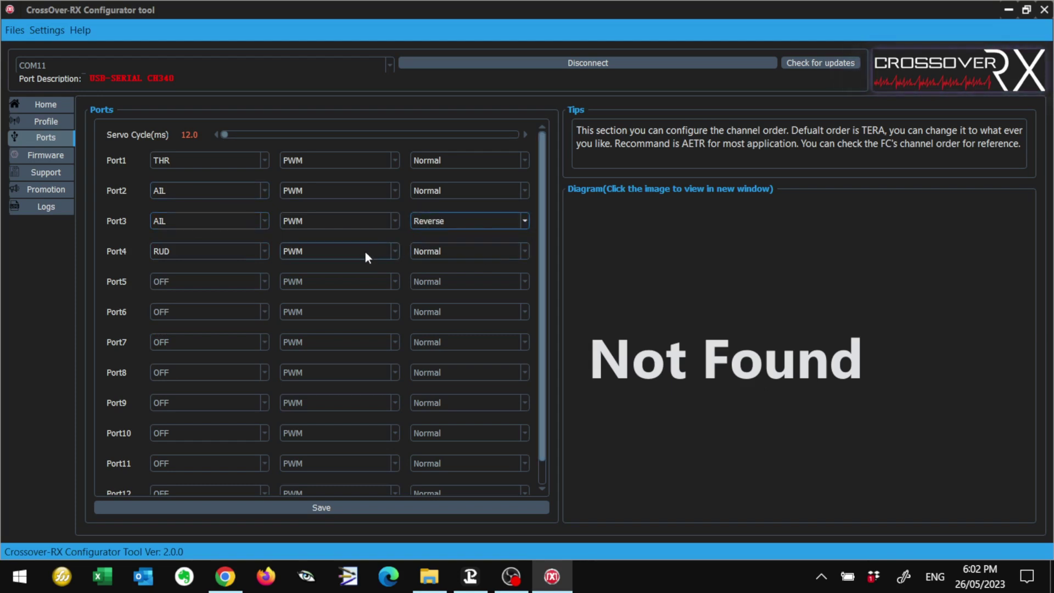
Change Port3's channel to AUX1 and save the port settings to the receiver.
{"action": "left_click", "coordinate": [183, 222]}
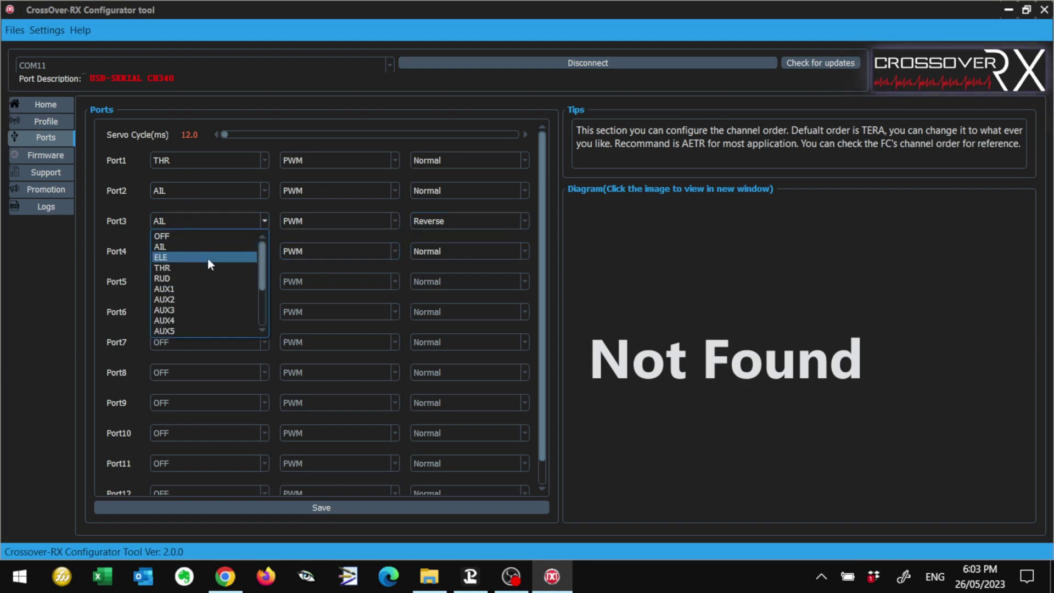
{"action": "scroll", "coordinate": [207, 258], "scroll_direction": "down", "scroll_amount": 2}
{"action": "scroll", "coordinate": [206, 259], "scroll_direction": "down", "scroll_amount": 1}
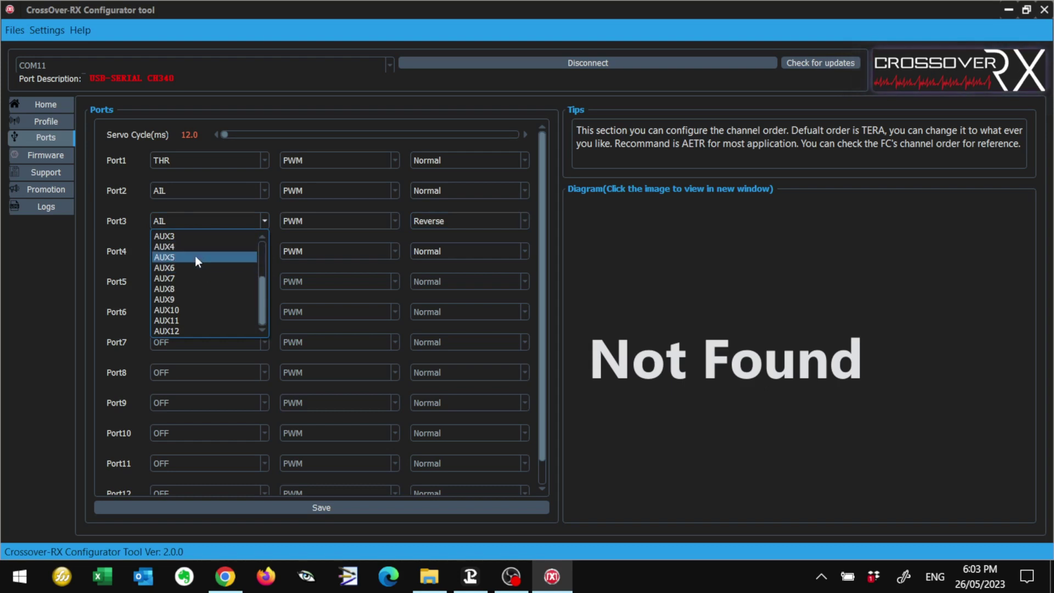
{"action": "scroll", "coordinate": [196, 255], "scroll_direction": "up", "scroll_amount": 3}
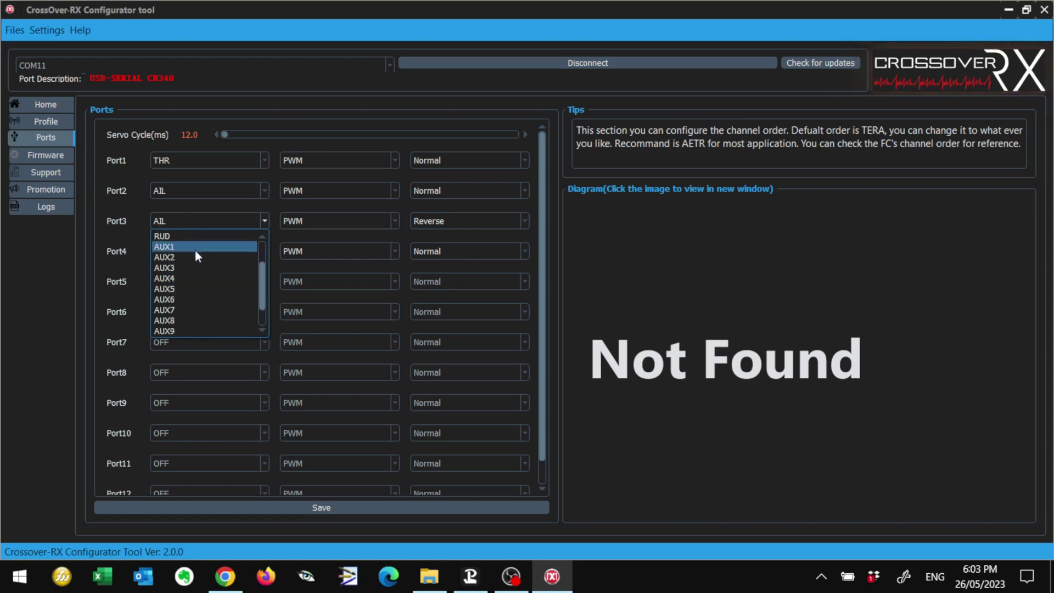
{"action": "left_click", "coordinate": [197, 245]}
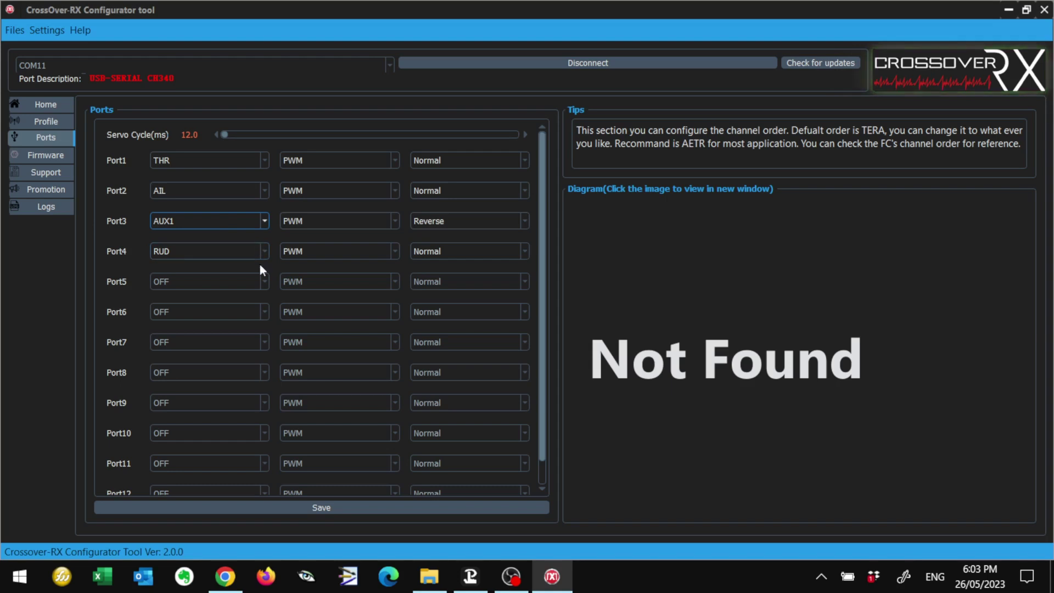
{"action": "left_click", "coordinate": [315, 509]}
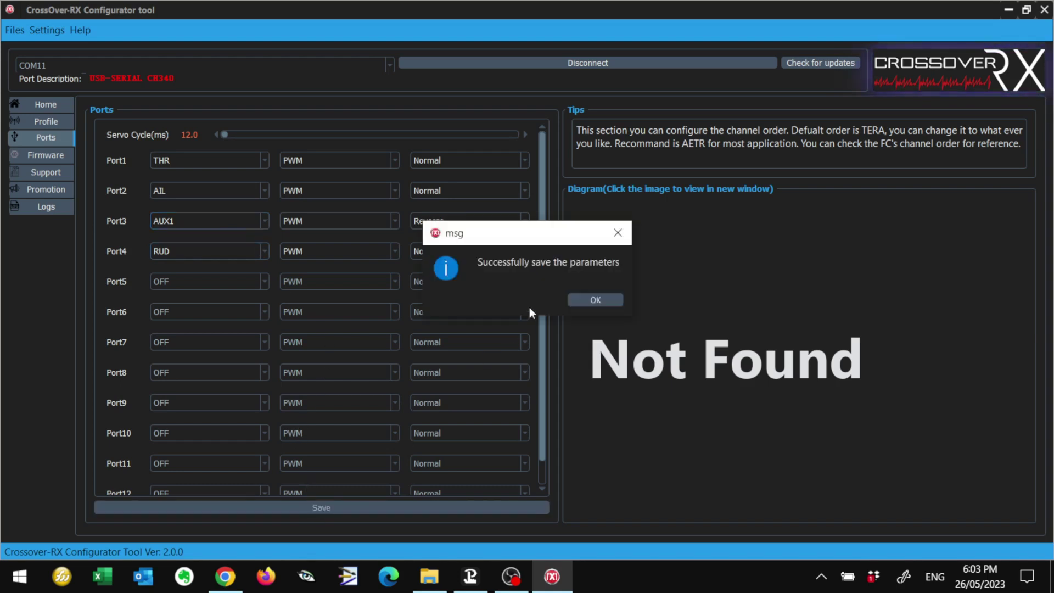
{"action": "left_click", "coordinate": [603, 300]}
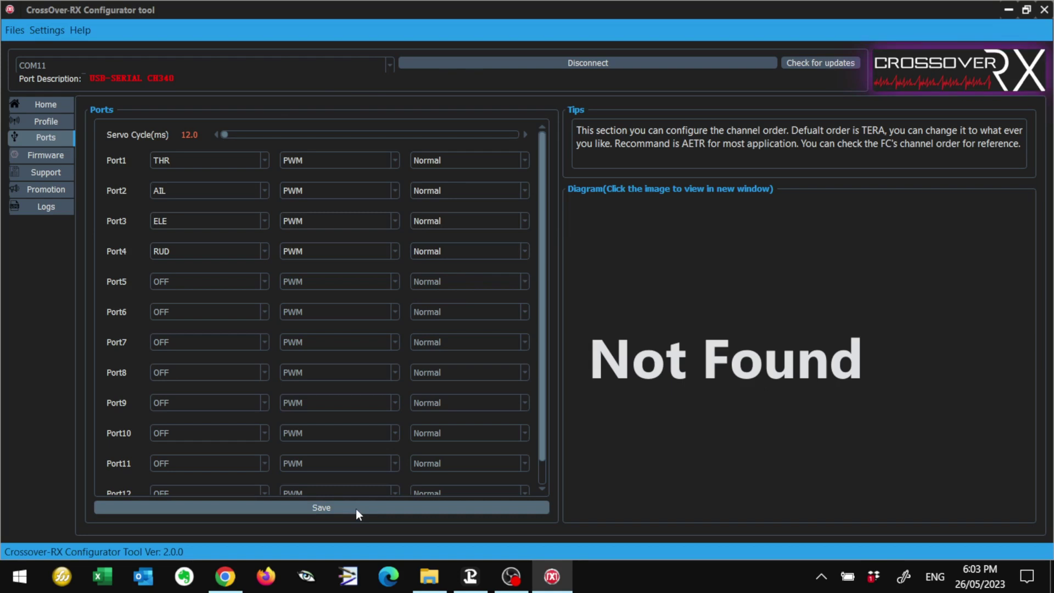
{"action": "left_click", "coordinate": [520, 584]}
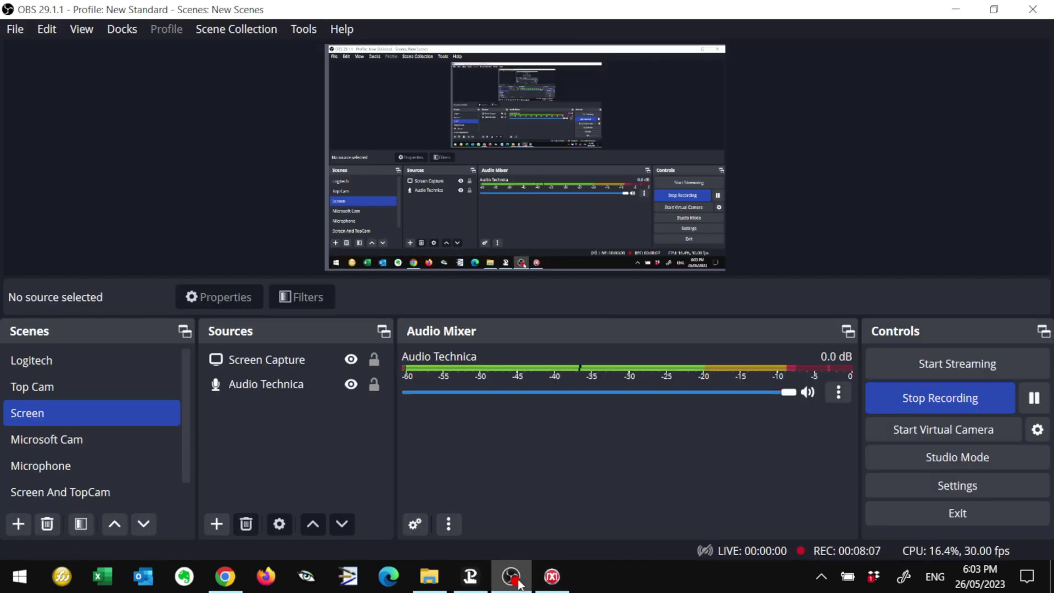